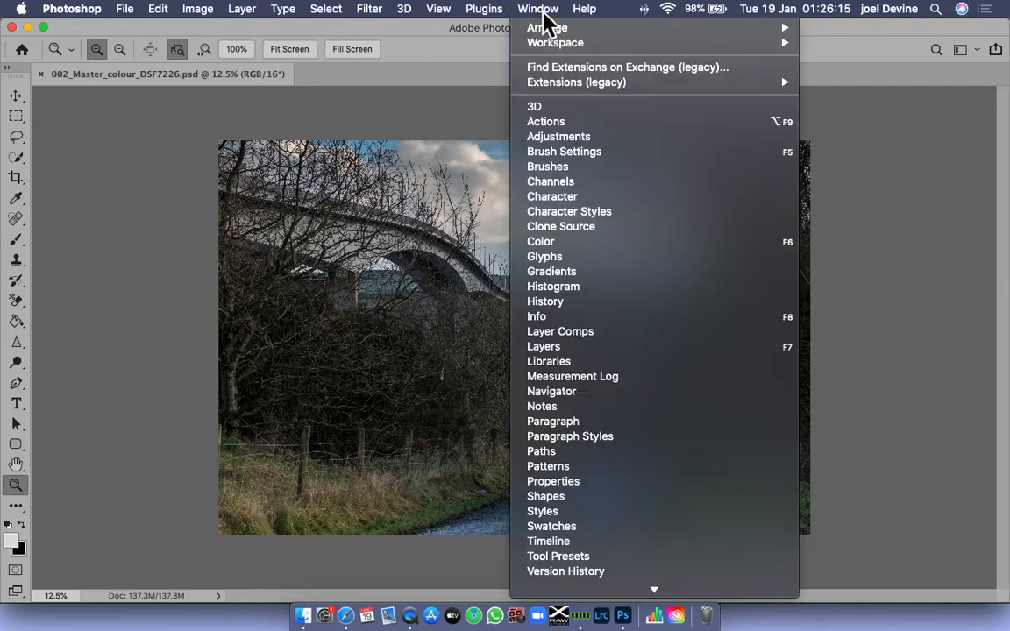
# Show the Actions panel with its action sets collapsed, and reposition and widen it so the full action names are readable
pyautogui.click(561, 125)
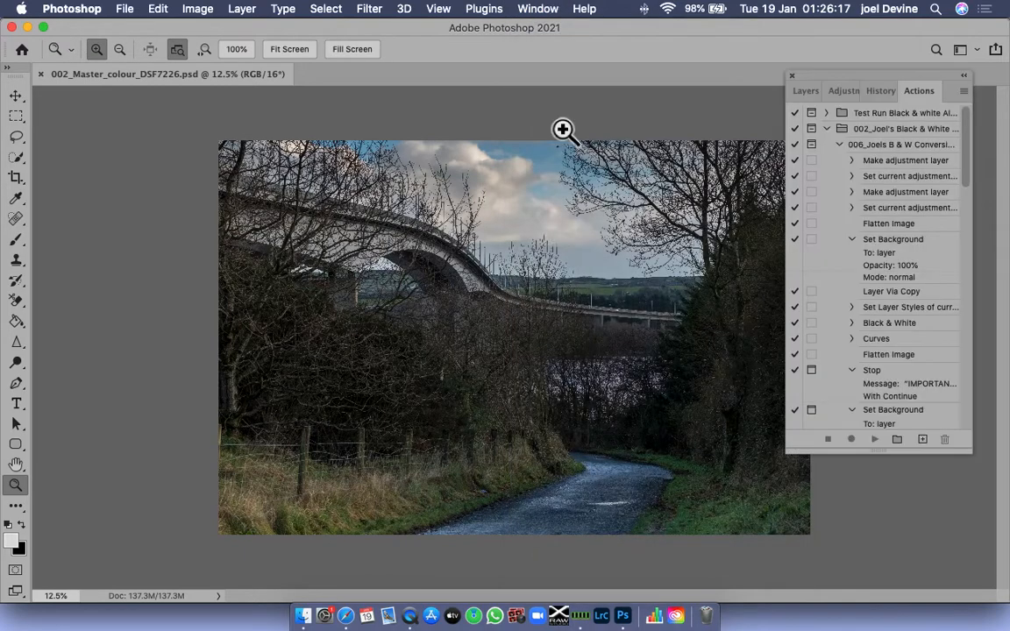
pyautogui.click(826, 130)
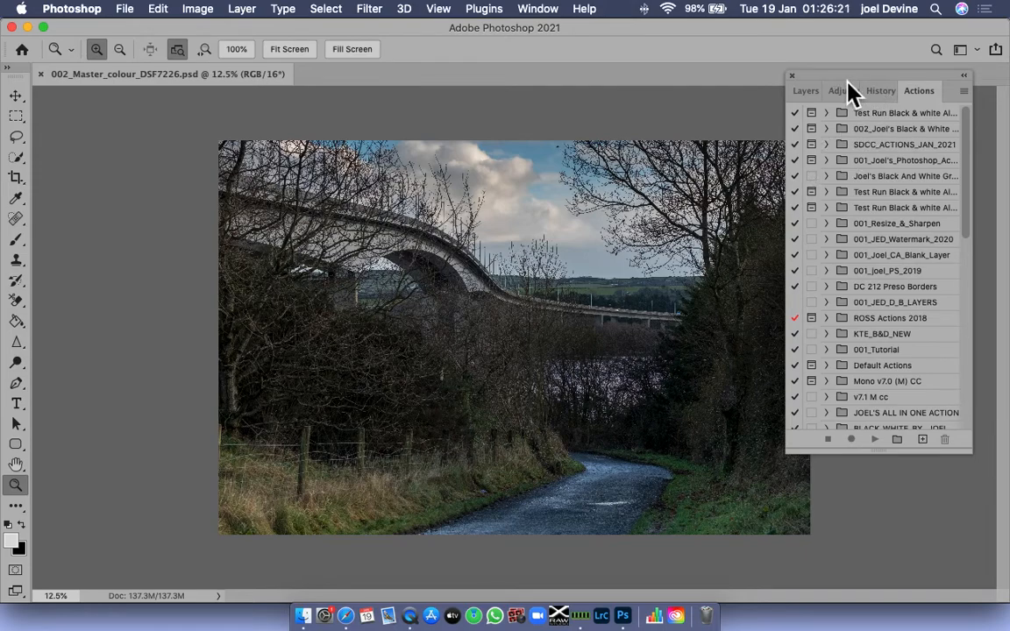
pyautogui.moveTo(840, 92); pyautogui.dragTo(668, 86)
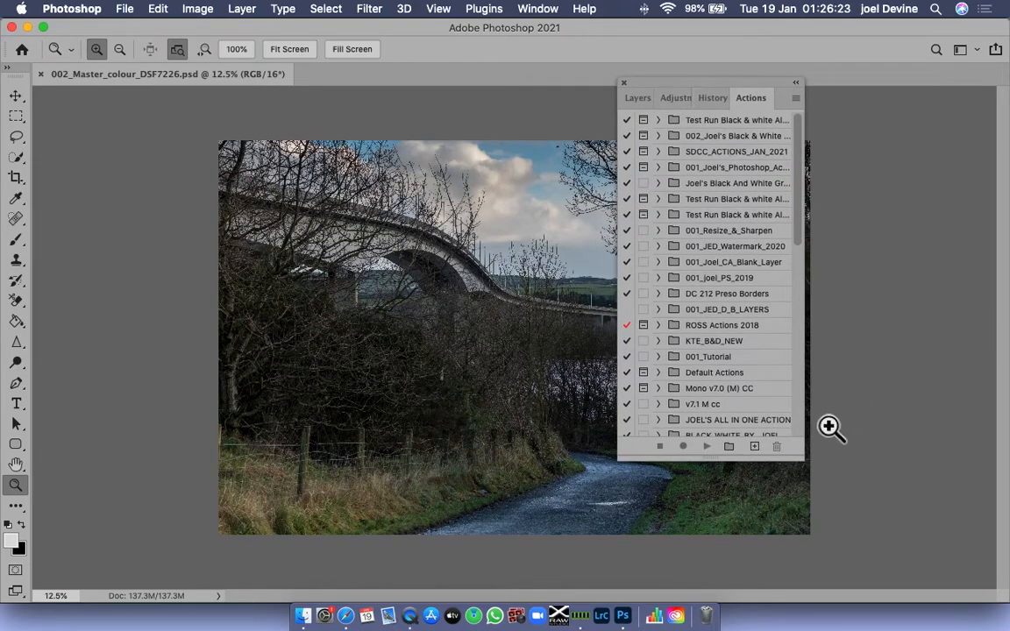
pyautogui.moveTo(810, 465); pyautogui.dragTo(923, 446)
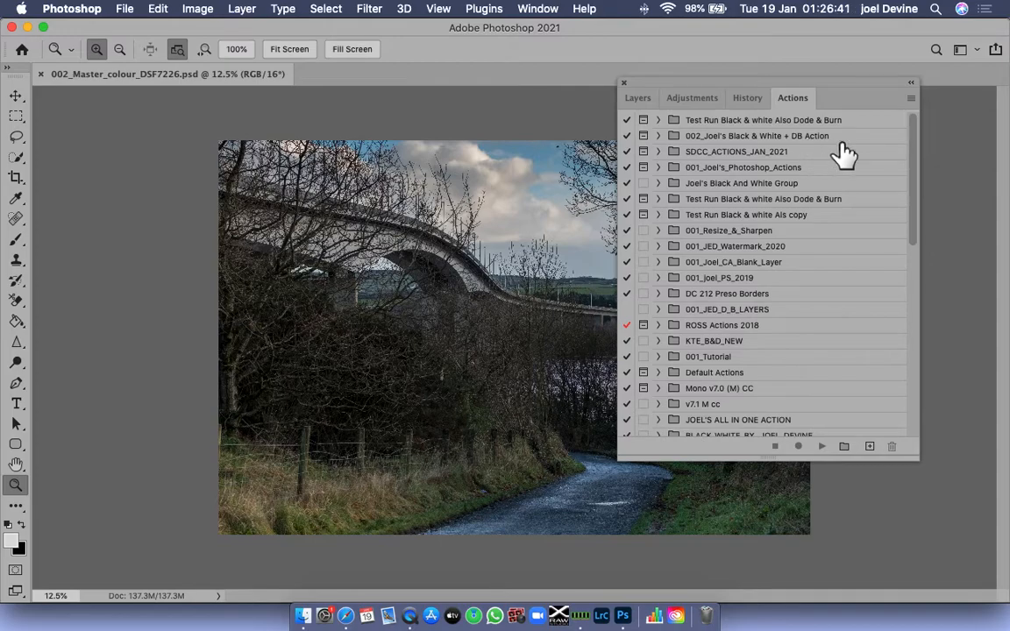
# Run the 006 B & W Conversion & Save New BW File copy action from the 002 Black & White + DB Action set
pyautogui.click(659, 136)
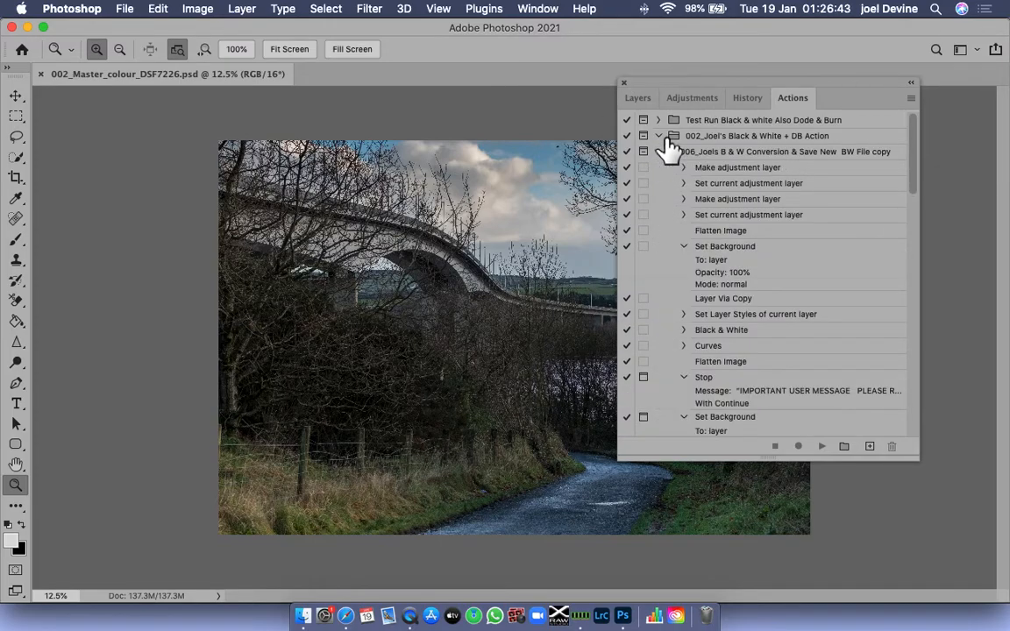
pyautogui.click(671, 151)
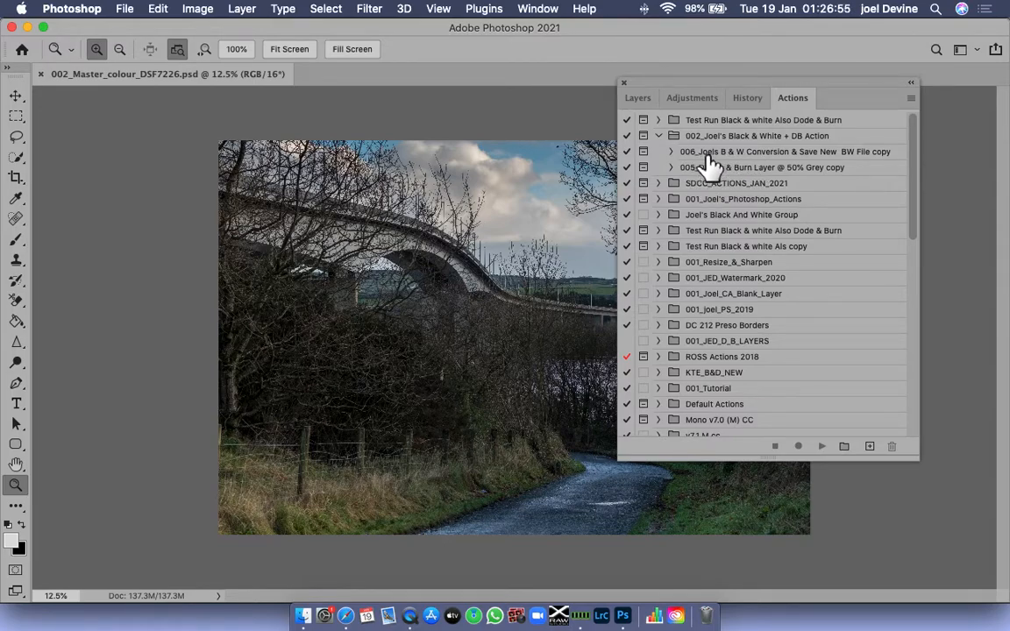
pyautogui.click(739, 154)
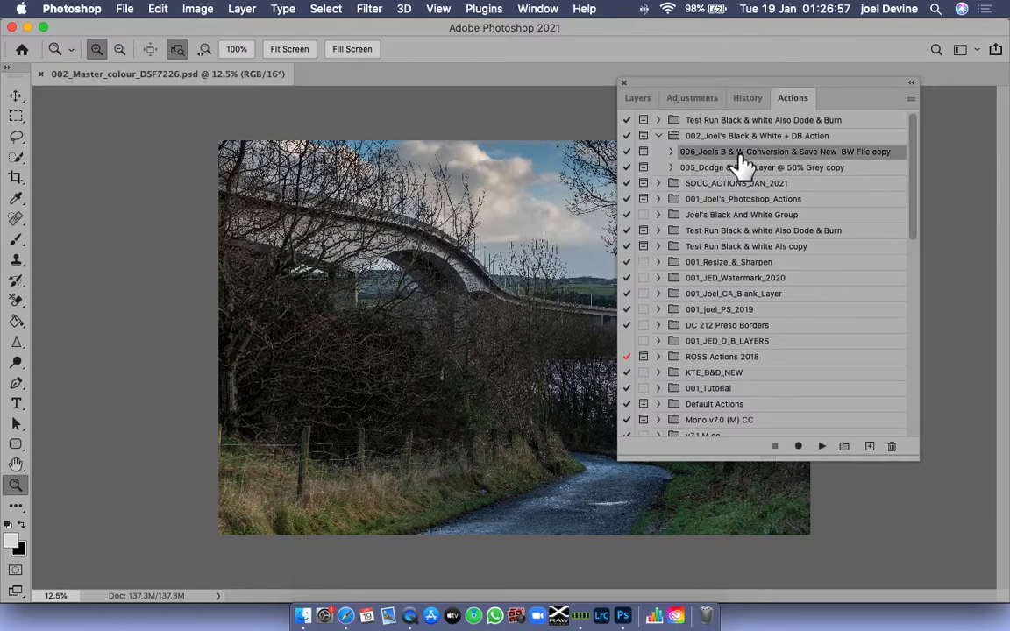
pyautogui.click(824, 447)
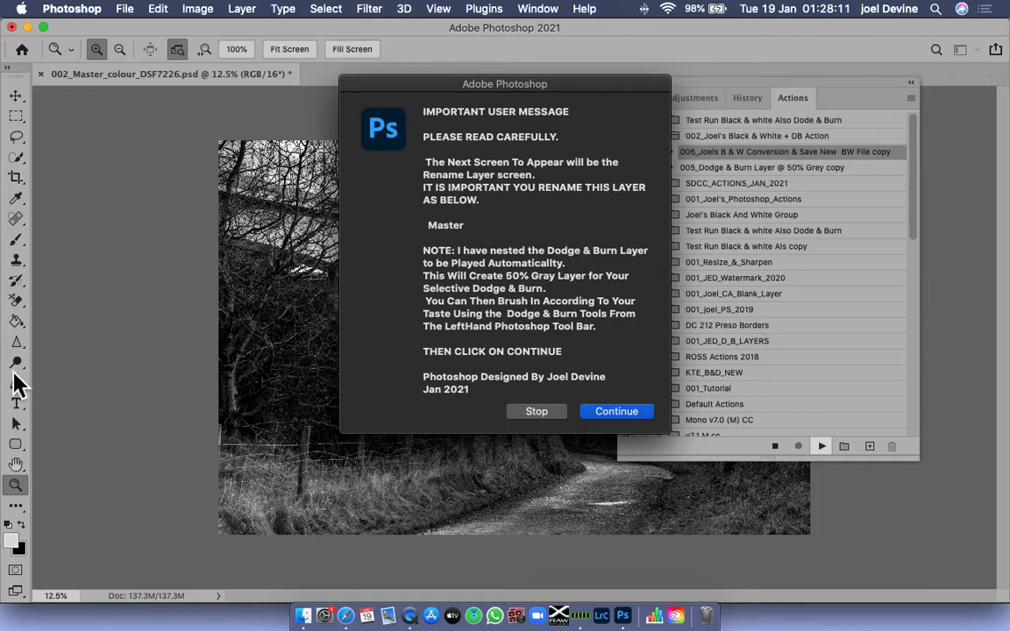
# Name the converted layer Master and let the action proceed through the Dodge & Burn layer creation
pyautogui.click(636, 428)
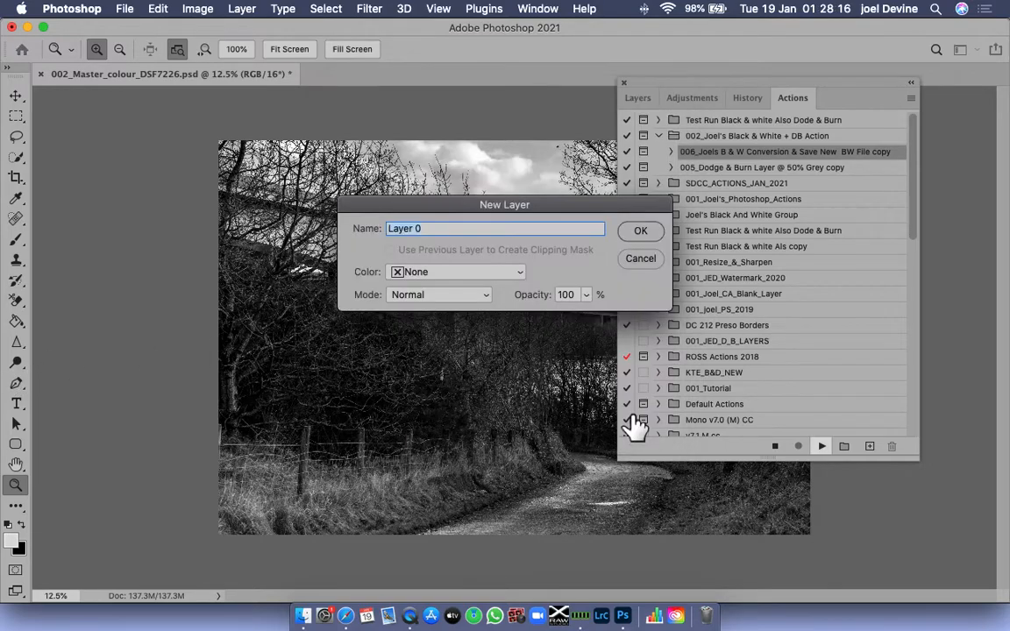
pyautogui.click(439, 228)
pyautogui.press('BackSpace')
pyautogui.press('BackSpace')
pyautogui.press('BackSpace')
pyautogui.press('BackSpace')
pyautogui.press('BackSpace')
pyautogui.press('BackSpace')
pyautogui.press('BackSpace')
pyautogui.write('Master')
pyautogui.click(649, 237)
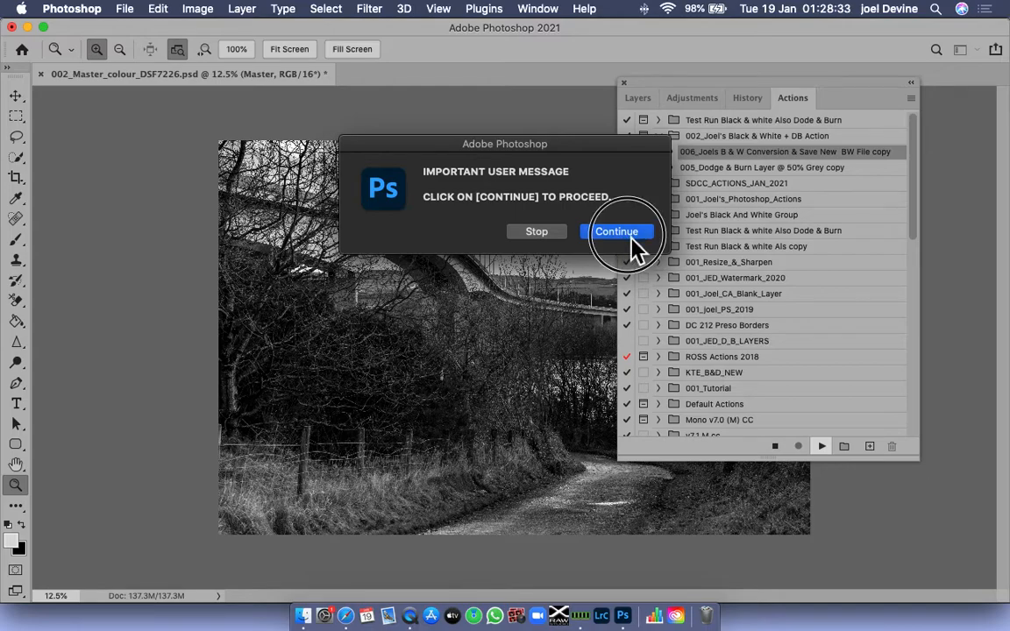
pyautogui.click(631, 235)
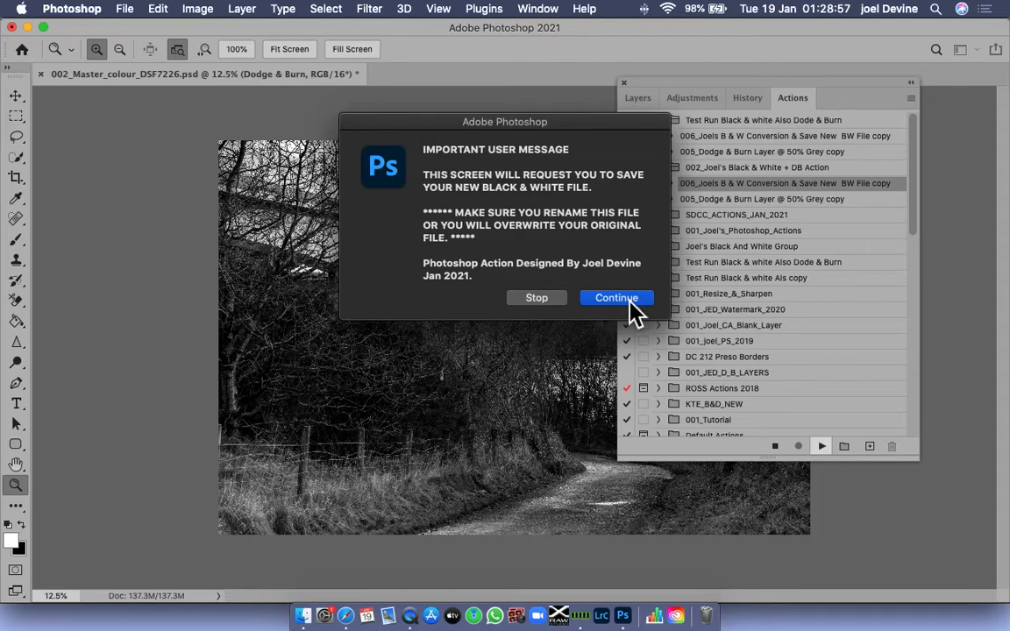
# Save the black-and-white version on the computer's Desktop as 002_Master_BF_DB_DSF7226.psd in Photoshop format with Maximize Compatibility on
pyautogui.click(629, 306)
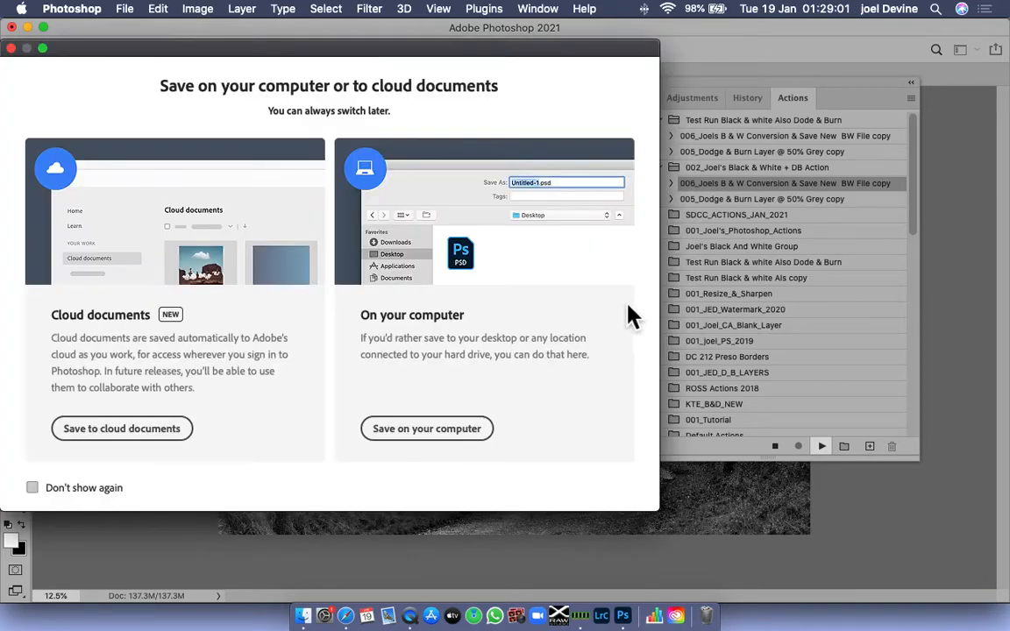
pyautogui.click(459, 435)
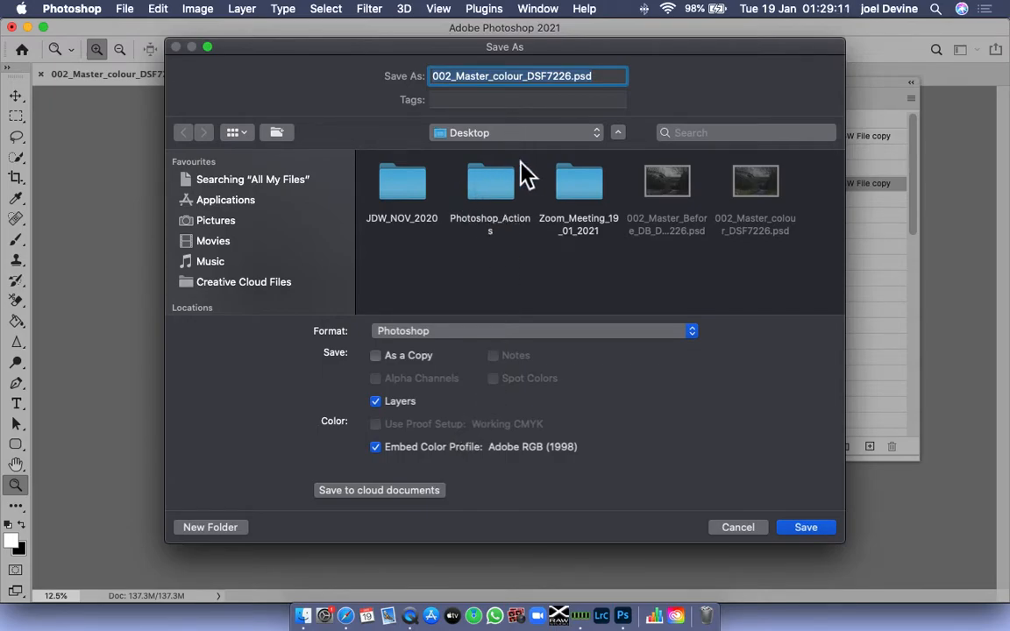
pyautogui.click(524, 77)
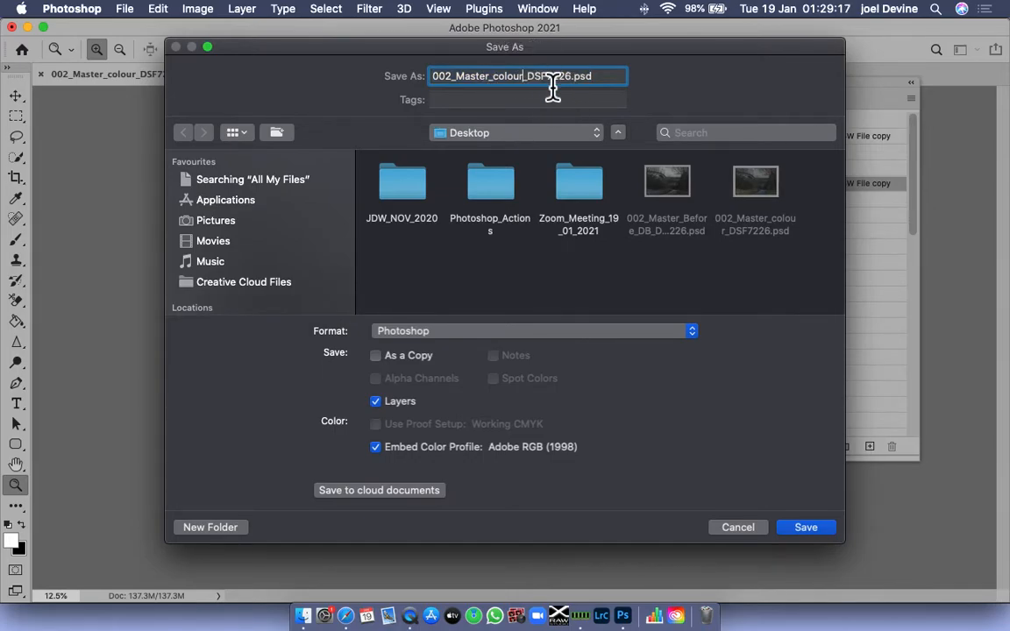
pyautogui.press('BackSpace')
pyautogui.press('BackSpace')
pyautogui.press('BackSpace')
pyautogui.press('BackSpace')
pyautogui.press('BackSpace')
pyautogui.press('BackSpace')
pyautogui.press('BackSpace')
pyautogui.press('BackSpace')
pyautogui.press('BackSpace')
pyautogui.press('BackSpace')
pyautogui.press('BackSpace')
pyautogui.press('BackSpace')
pyautogui.press('BackSpace')
pyautogui.press('BackSpace')
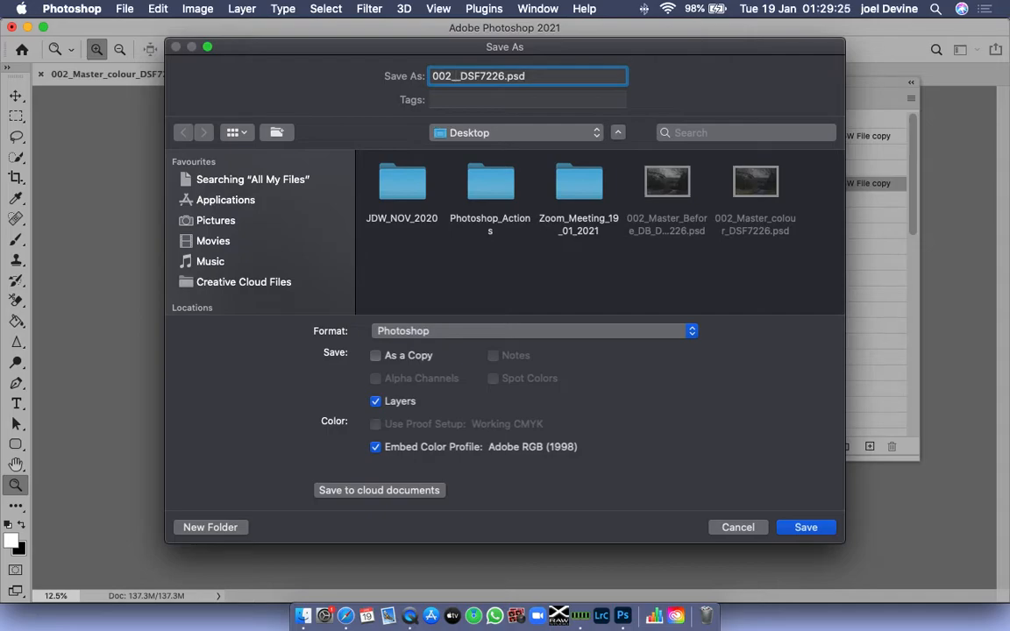
pyautogui.write('Master')
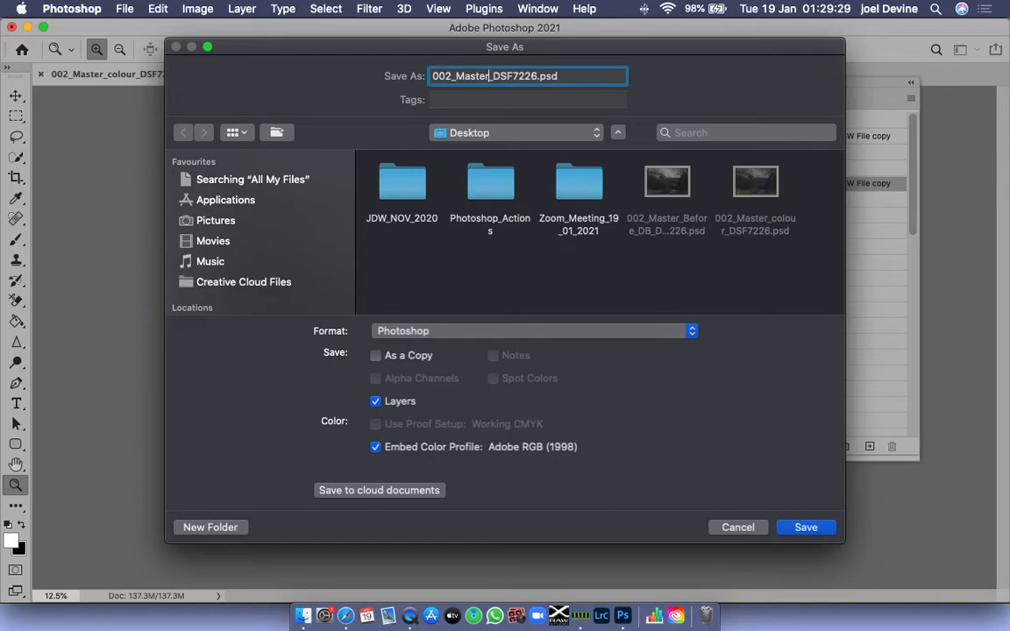
pyautogui.write('_')
pyautogui.write('BF_DB')
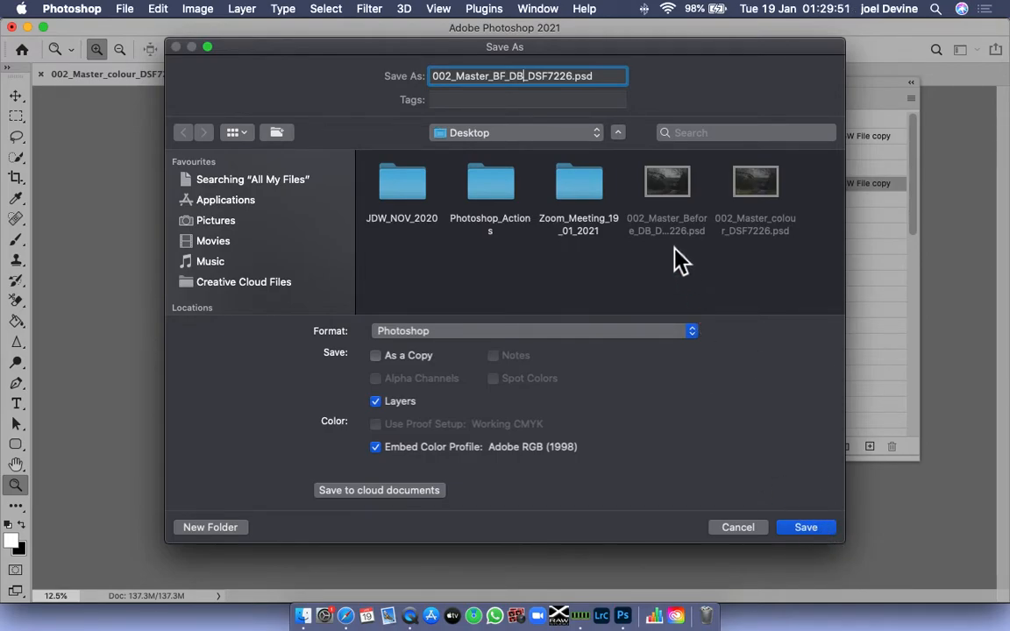
pyautogui.click(825, 531)
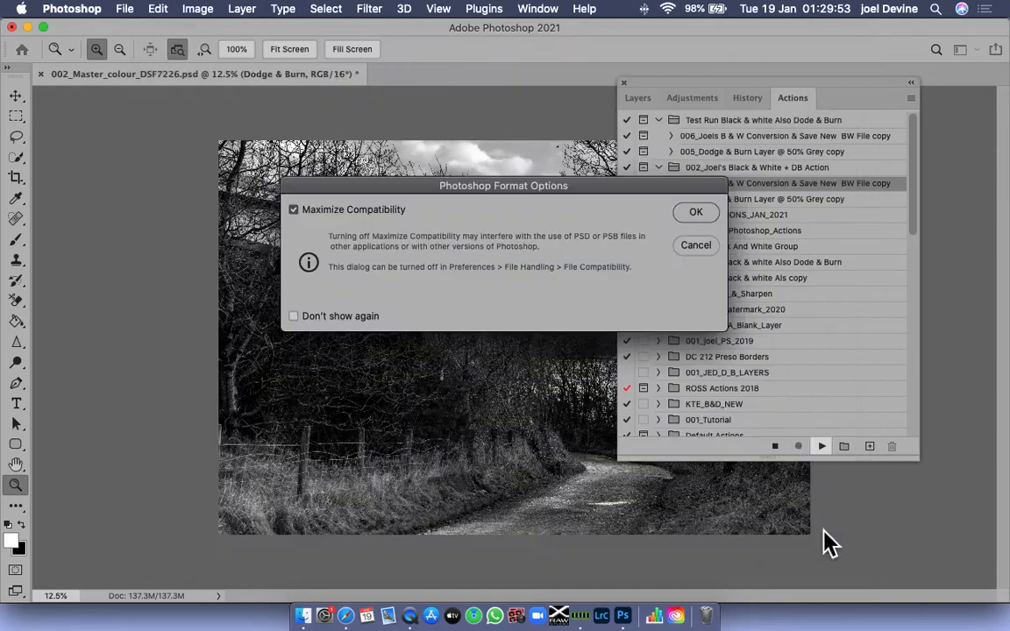
pyautogui.click(697, 213)
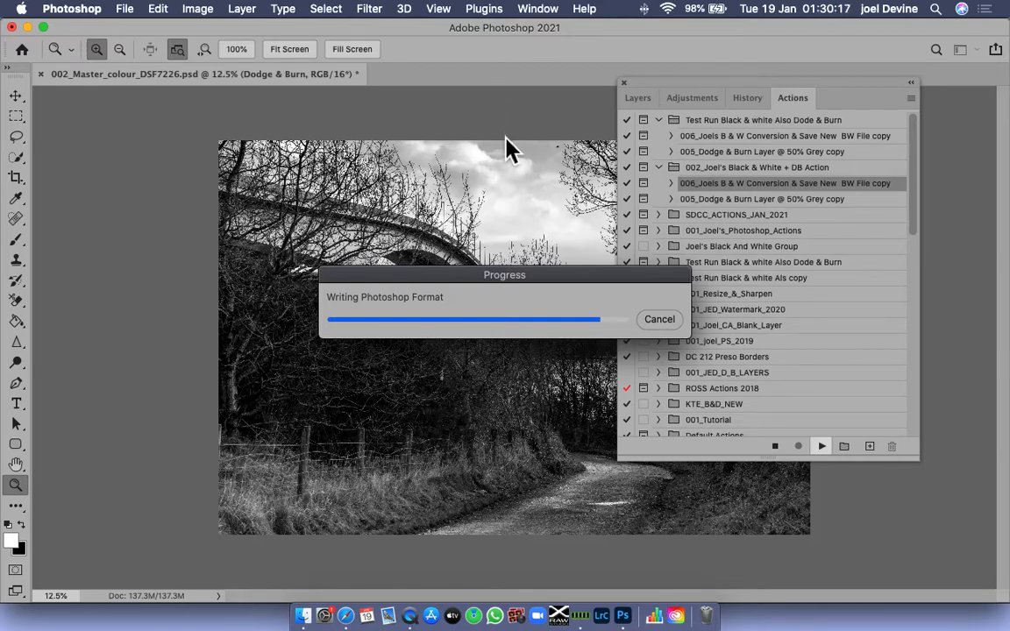
# Show the Layers panel and move it clear of the photo
pyautogui.click(640, 104)
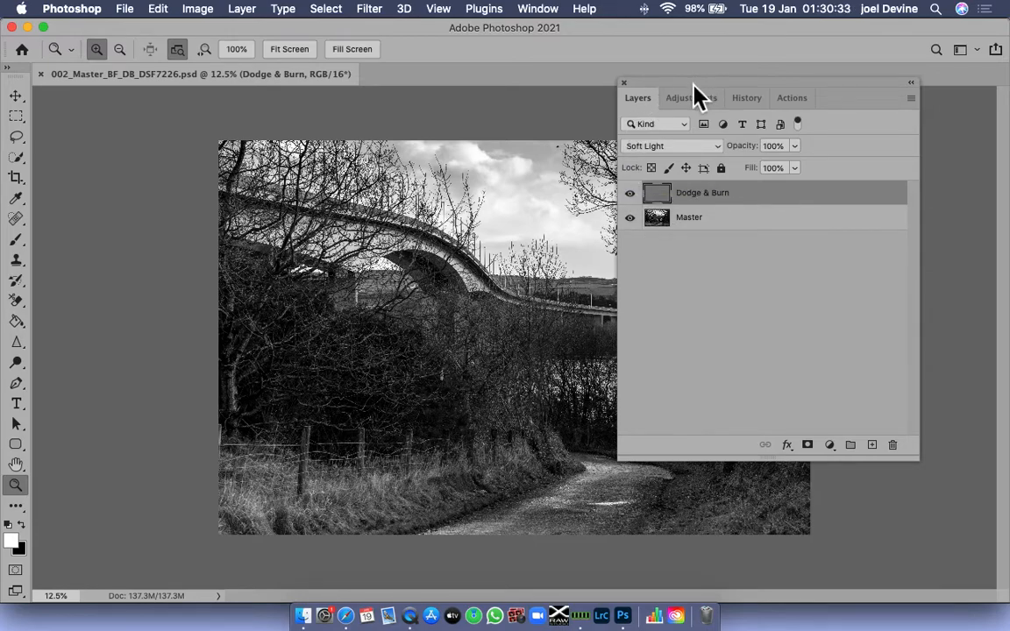
pyautogui.moveTo(690, 89); pyautogui.dragTo(879, 63)
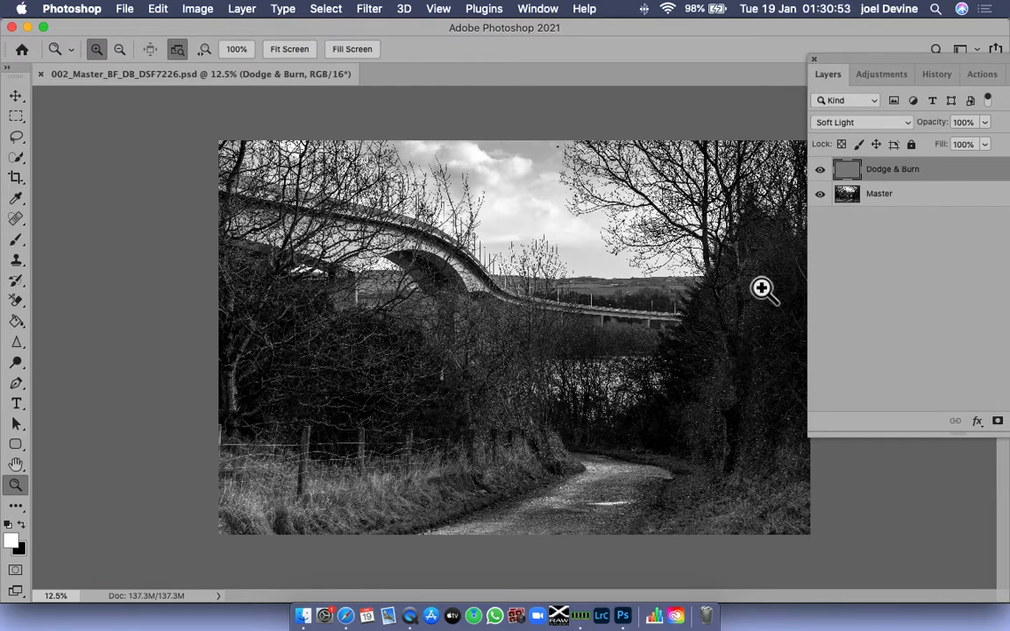
# Switch to Memory Clean 2 to check the available memory, and close its window
pyautogui.click(579, 601)
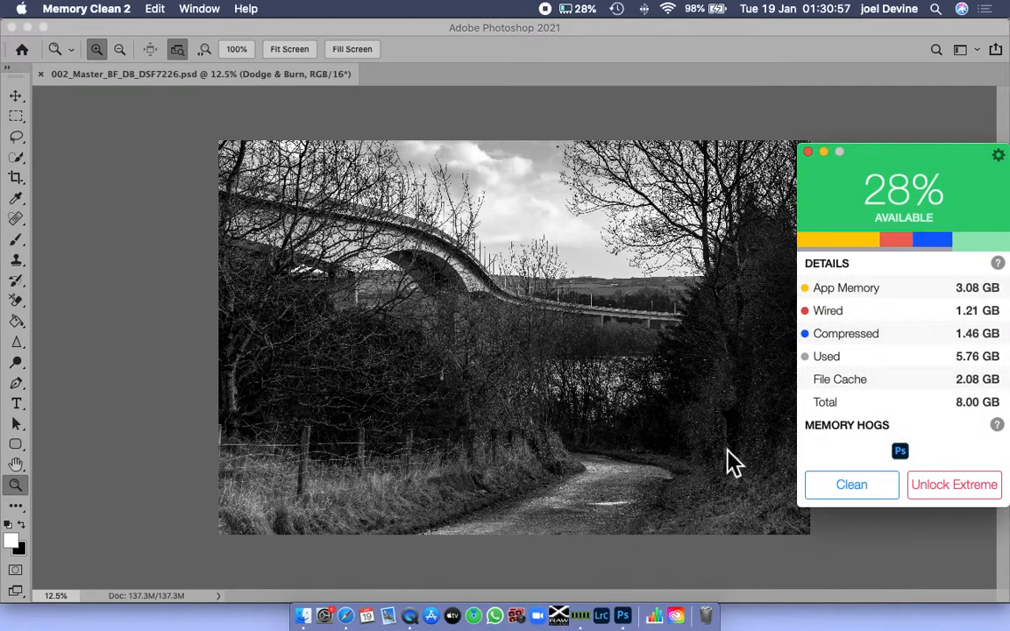
pyautogui.click(808, 153)
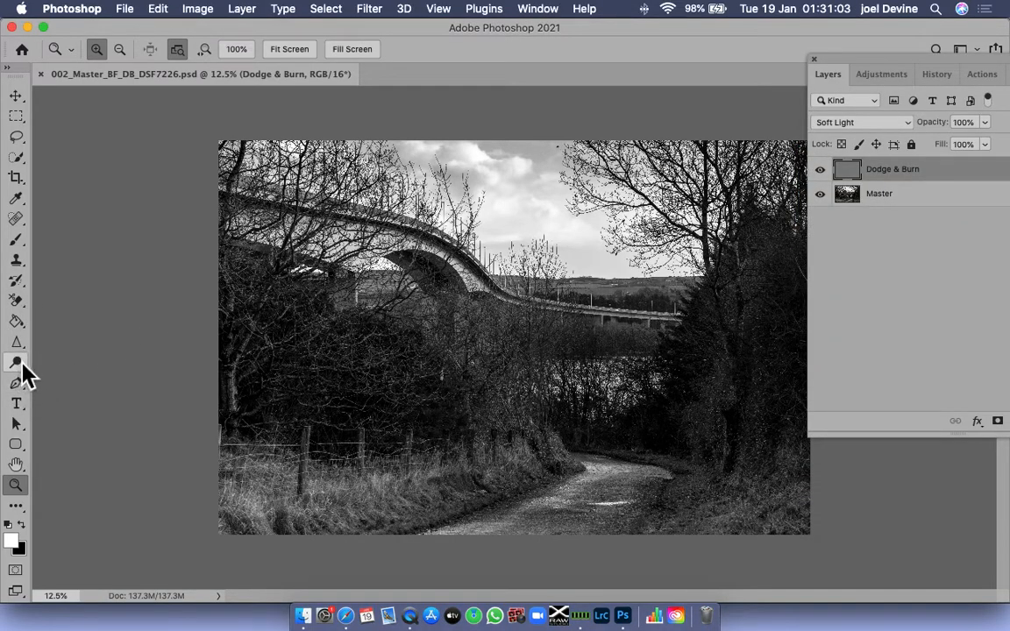
# Activate the Dodge Tool and look through its tonal range options, keeping Midtones
pyautogui.click(17, 364)
pyautogui.click(22, 374)
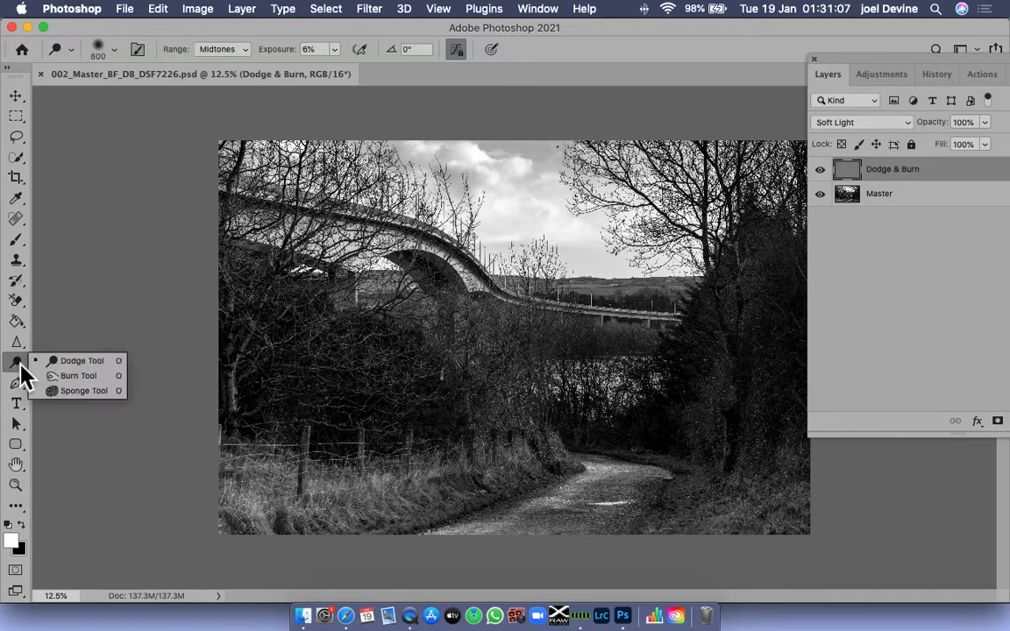
pyautogui.click(91, 363)
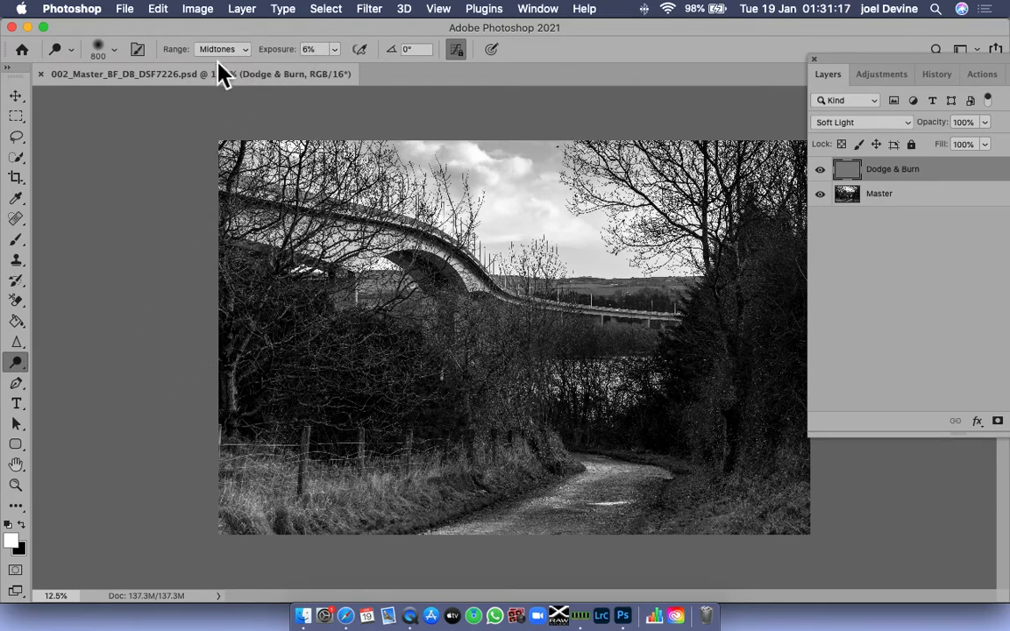
pyautogui.click(249, 51)
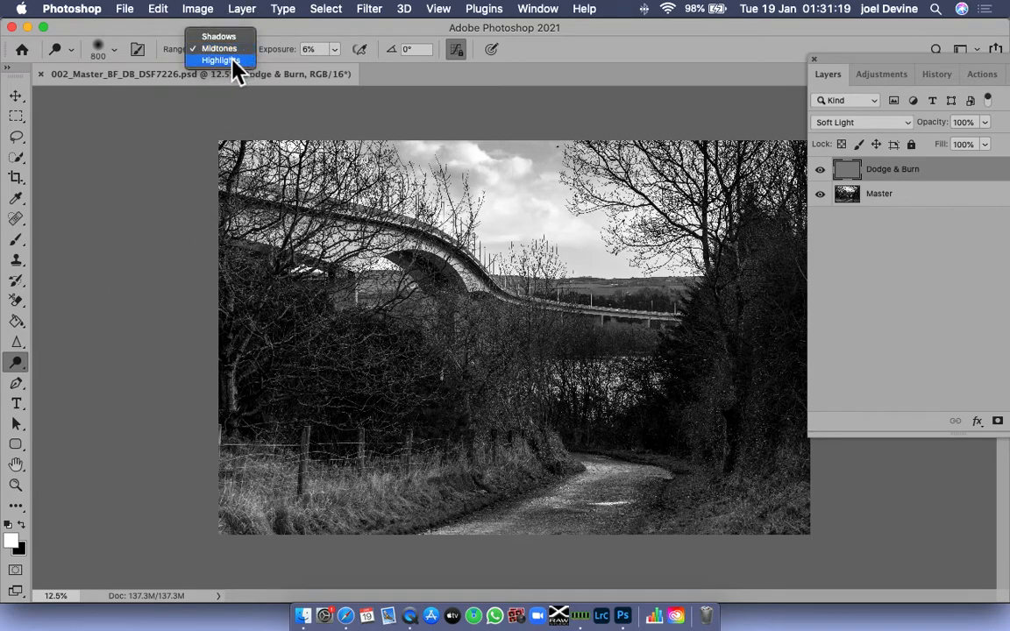
pyautogui.click(191, 112)
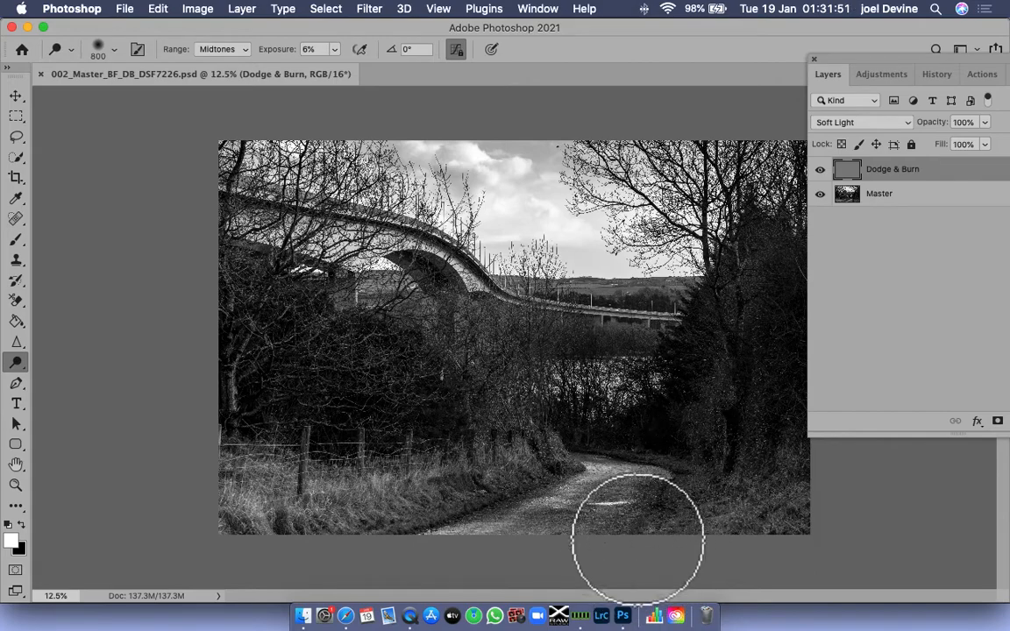
# Darken the gravel path in the foreground with the Burn Tool on the Dodge & Burn layer
pyautogui.rightClick(23, 367)
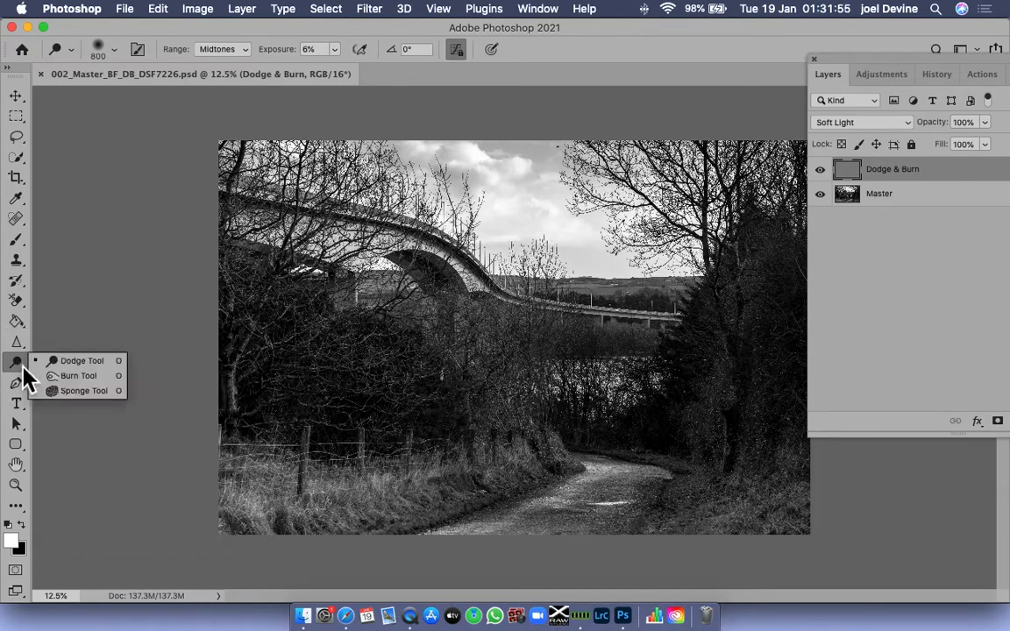
pyautogui.click(75, 377)
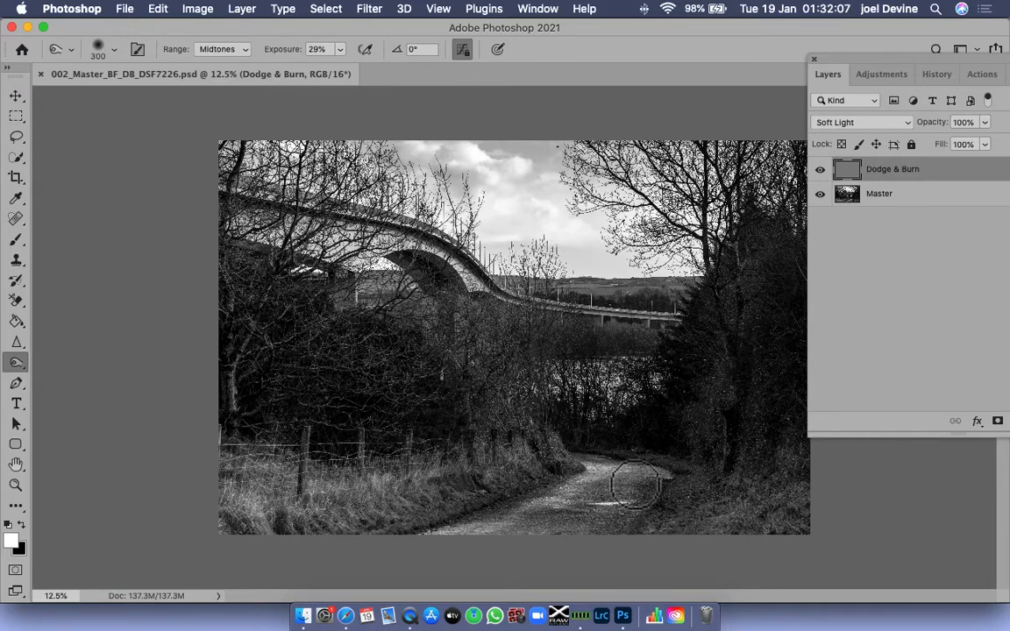
pyautogui.moveTo(634, 500)
pyautogui.mouseDown()
pyautogui.moveTo(619, 492)
pyautogui.moveTo(634, 502)
pyautogui.moveTo(561, 514)
pyautogui.moveTo(581, 534)
pyautogui.moveTo(581, 550)
pyautogui.moveTo(561, 568)
pyautogui.moveTo(548, 548)
pyautogui.moveTo(525, 564)
pyautogui.moveTo(478, 526)
pyautogui.mouseUp()
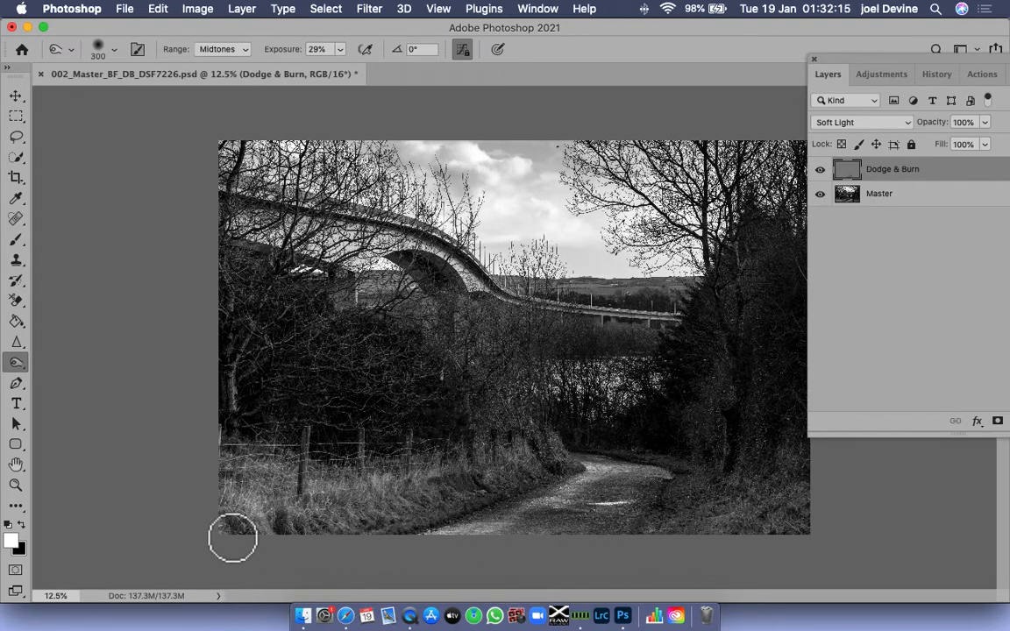
# Set the Burn Tool's exposure to 16% and darken the grass along the fence and the clouds above the bridge
pyautogui.click(340, 51)
pyautogui.moveTo(344, 72); pyautogui.dragTo(333, 79)
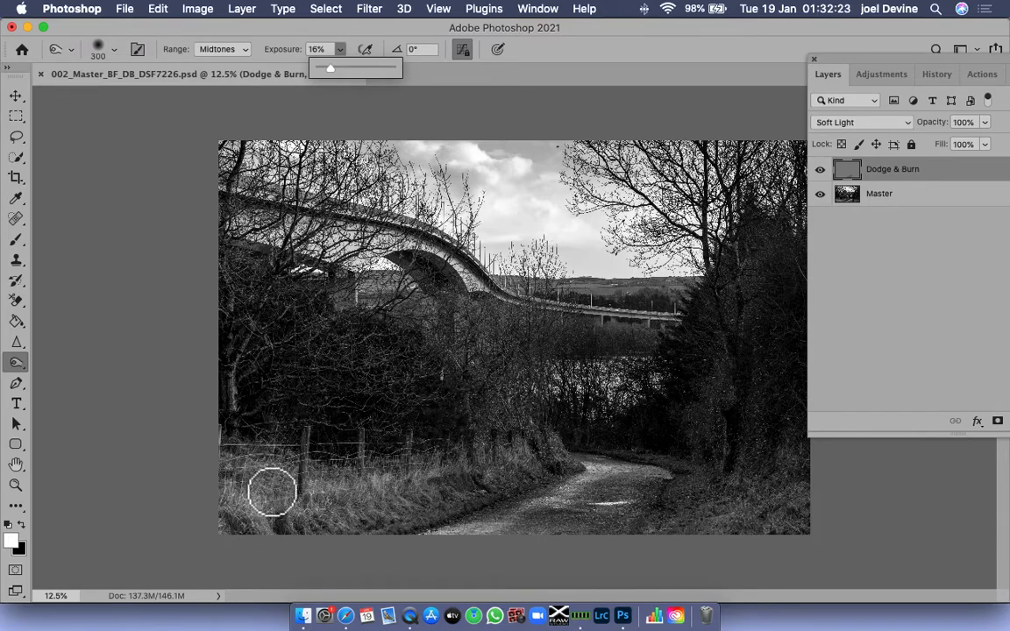
pyautogui.moveTo(272, 493)
pyautogui.mouseDown()
pyautogui.moveTo(242, 493)
pyautogui.moveTo(260, 518)
pyautogui.moveTo(252, 529)
pyautogui.moveTo(366, 504)
pyautogui.moveTo(351, 487)
pyautogui.moveTo(366, 488)
pyautogui.moveTo(290, 511)
pyautogui.moveTo(336, 513)
pyautogui.moveTo(269, 532)
pyautogui.moveTo(209, 523)
pyautogui.moveTo(220, 473)
pyautogui.moveTo(242, 466)
pyautogui.moveTo(267, 481)
pyautogui.moveTo(291, 483)
pyautogui.moveTo(331, 466)
pyautogui.moveTo(367, 492)
pyautogui.moveTo(444, 501)
pyautogui.mouseUp()
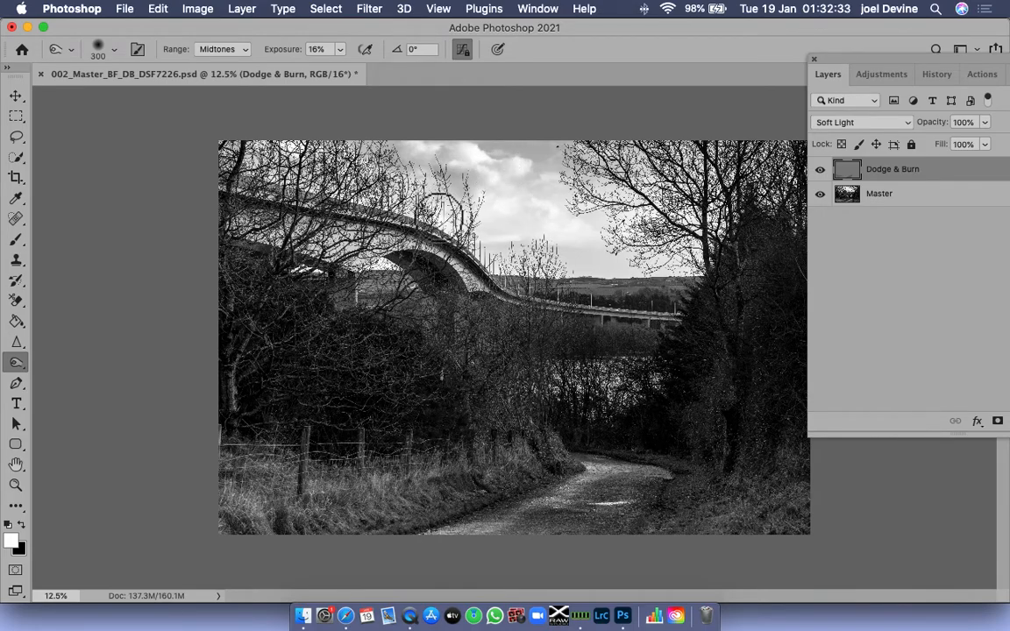
pyautogui.moveTo(475, 202)
pyautogui.mouseDown()
pyautogui.moveTo(473, 175)
pyautogui.moveTo(497, 175)
pyautogui.moveTo(492, 155)
pyautogui.moveTo(493, 179)
pyautogui.moveTo(523, 177)
pyautogui.moveTo(534, 191)
pyautogui.moveTo(529, 212)
pyautogui.moveTo(509, 203)
pyautogui.moveTo(493, 228)
pyautogui.moveTo(521, 220)
pyautogui.moveTo(584, 251)
pyautogui.moveTo(511, 237)
pyautogui.moveTo(492, 213)
pyautogui.moveTo(521, 206)
pyautogui.moveTo(370, 151)
pyautogui.moveTo(472, 151)
pyautogui.moveTo(487, 166)
pyautogui.moveTo(481, 193)
pyautogui.moveTo(488, 184)
pyautogui.moveTo(500, 202)
pyautogui.moveTo(454, 204)
pyautogui.moveTo(489, 243)
pyautogui.moveTo(496, 221)
pyautogui.moveTo(519, 210)
pyautogui.moveTo(525, 178)
pyautogui.moveTo(542, 175)
pyautogui.moveTo(524, 178)
pyautogui.moveTo(534, 175)
pyautogui.moveTo(502, 210)
pyautogui.moveTo(526, 229)
pyautogui.moveTo(564, 218)
pyautogui.moveTo(549, 217)
pyautogui.moveTo(570, 203)
pyautogui.moveTo(552, 217)
pyautogui.moveTo(567, 225)
pyautogui.moveTo(564, 241)
pyautogui.moveTo(514, 210)
pyautogui.moveTo(548, 243)
pyautogui.moveTo(499, 246)
pyautogui.moveTo(538, 230)
pyautogui.mouseUp()
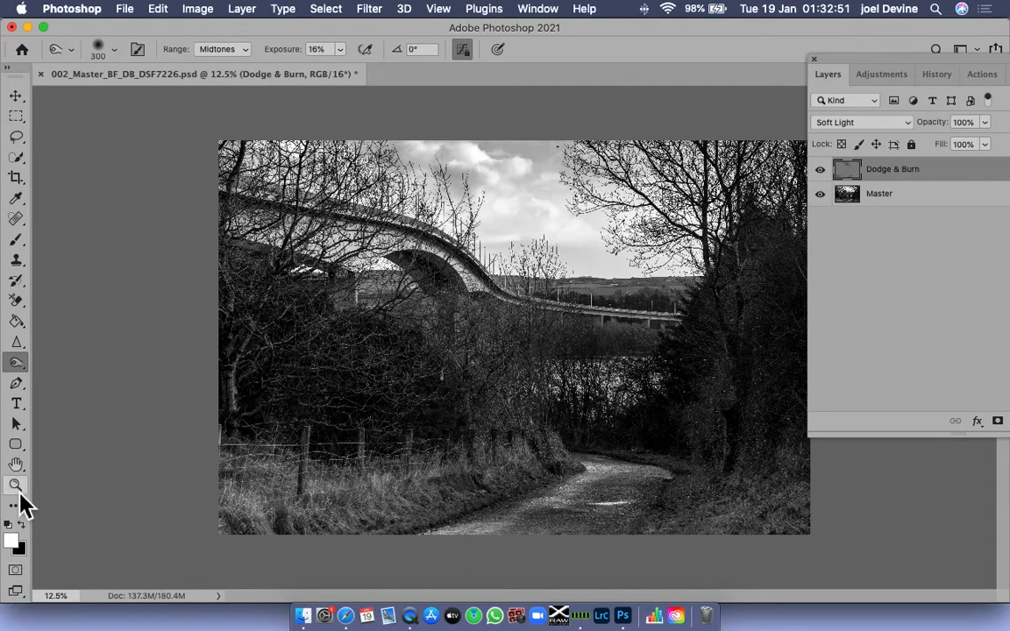
# Reduce the Burn Tool's brush size to 100 and darken the three nearest fence posts in the grass on the Dodge & Burn layer
pyautogui.click(16, 485)
pyautogui.click(349, 485)
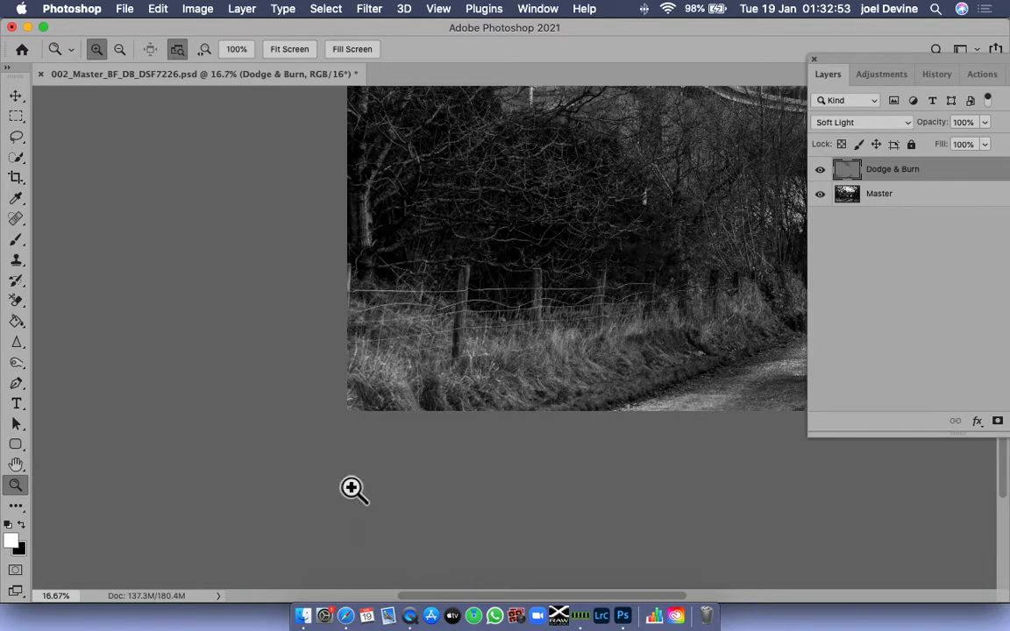
pyautogui.click(355, 488)
pyautogui.hscroll(8, 591, 338)
pyautogui.scroll(8, 591, 339)
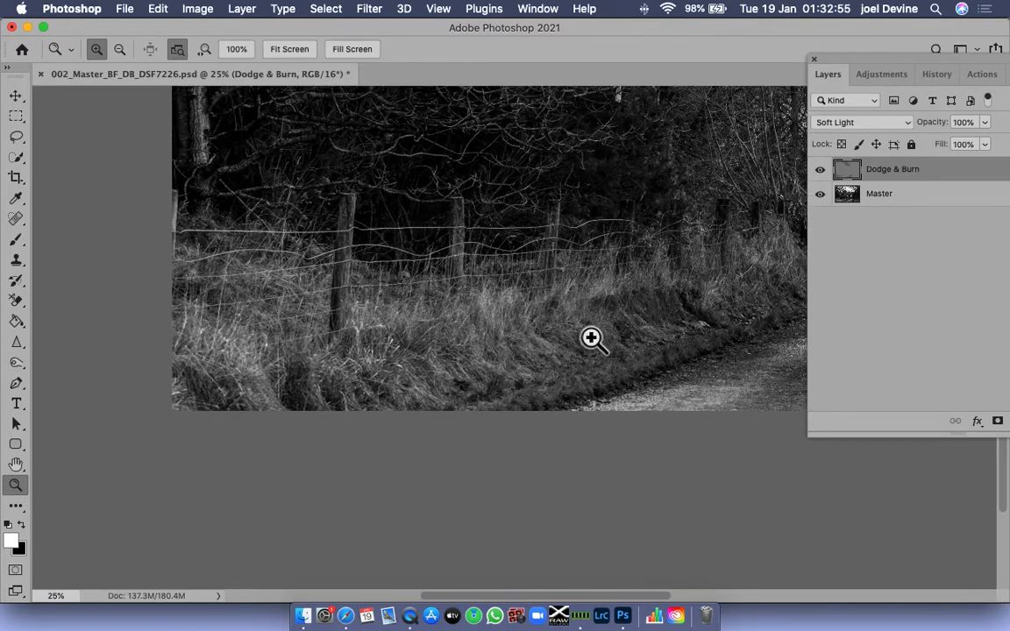
pyautogui.scroll(-4, 548, 344)
pyautogui.hscroll(1, 548, 344)
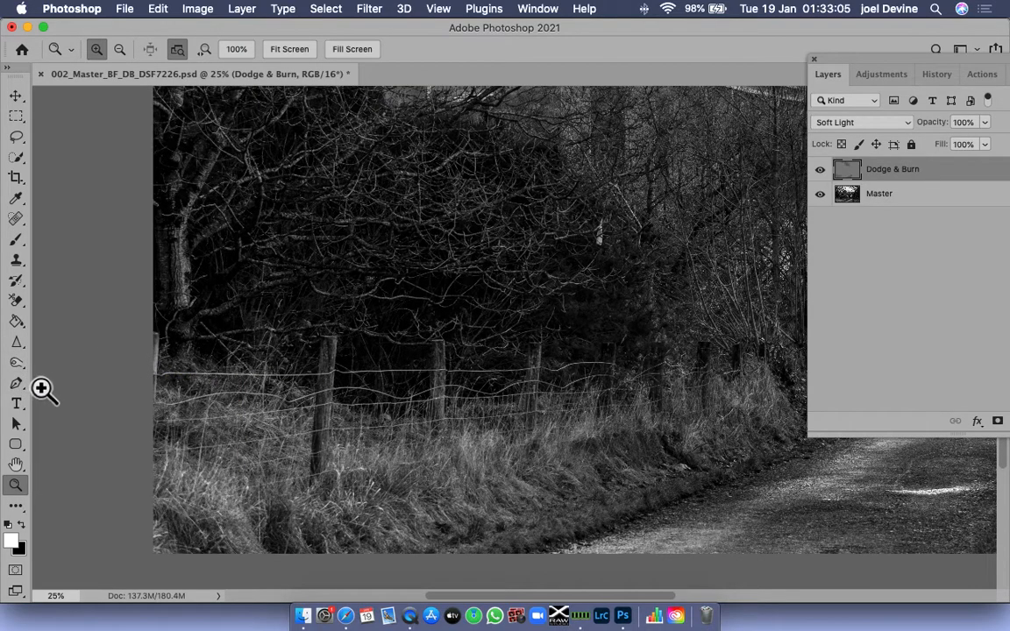
pyautogui.click(16, 362)
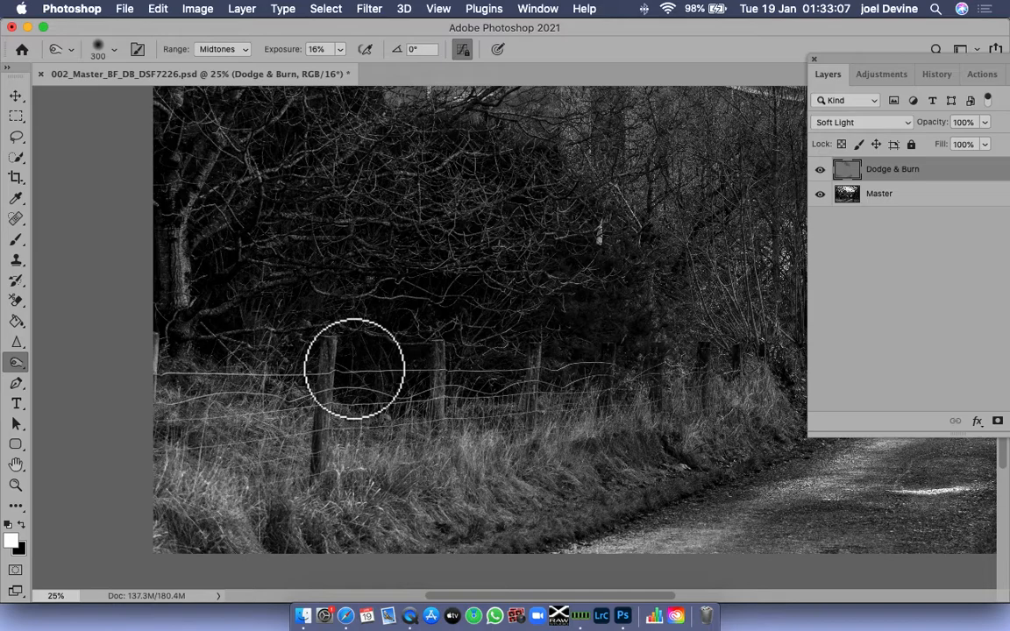
pyautogui.press('[')
pyautogui.press('[')
pyautogui.press('[')
pyautogui.press('[')
pyautogui.press('[')
pyautogui.press('[')
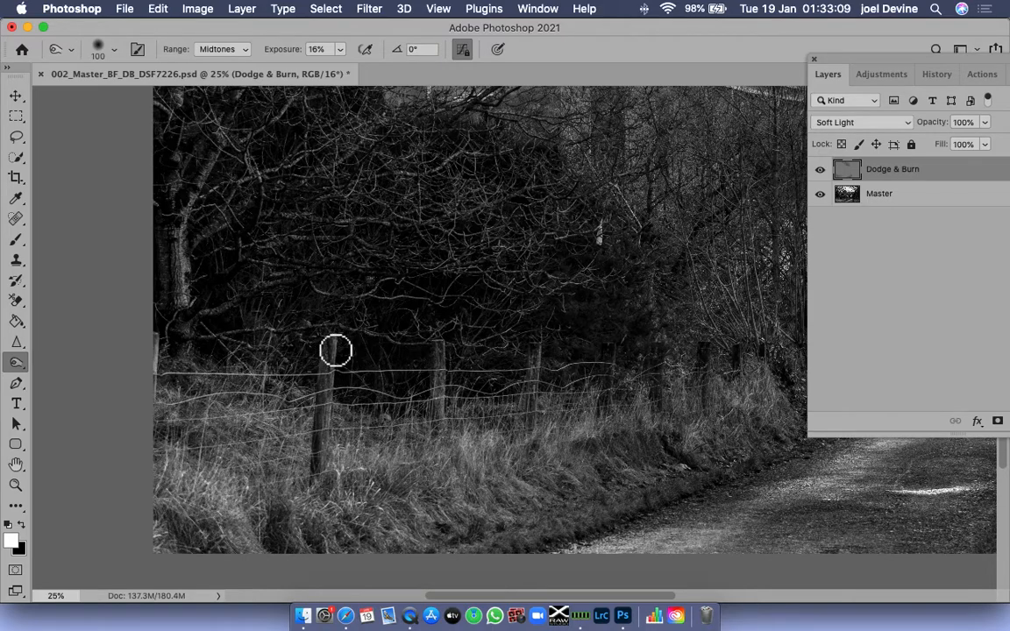
pyautogui.moveTo(342, 364)
pyautogui.mouseDown()
pyautogui.moveTo(327, 478)
pyautogui.moveTo(340, 481)
pyautogui.mouseUp()
pyautogui.moveTo(443, 382)
pyautogui.mouseDown()
pyautogui.moveTo(453, 410)
pyautogui.moveTo(447, 450)
pyautogui.mouseUp()
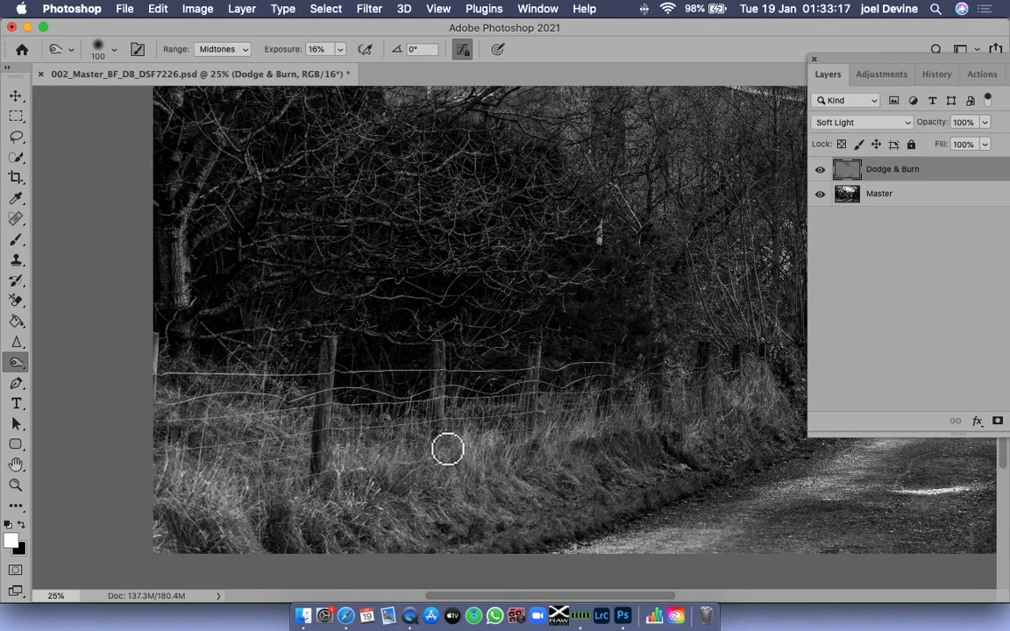
pyautogui.moveTo(541, 368); pyautogui.dragTo(539, 442)
# Set the Burn Tool's brush size to 150 and exposure to 5%, and darken the hillside and tree line behind the bridge
pyautogui.scroll(10, 440, 271)
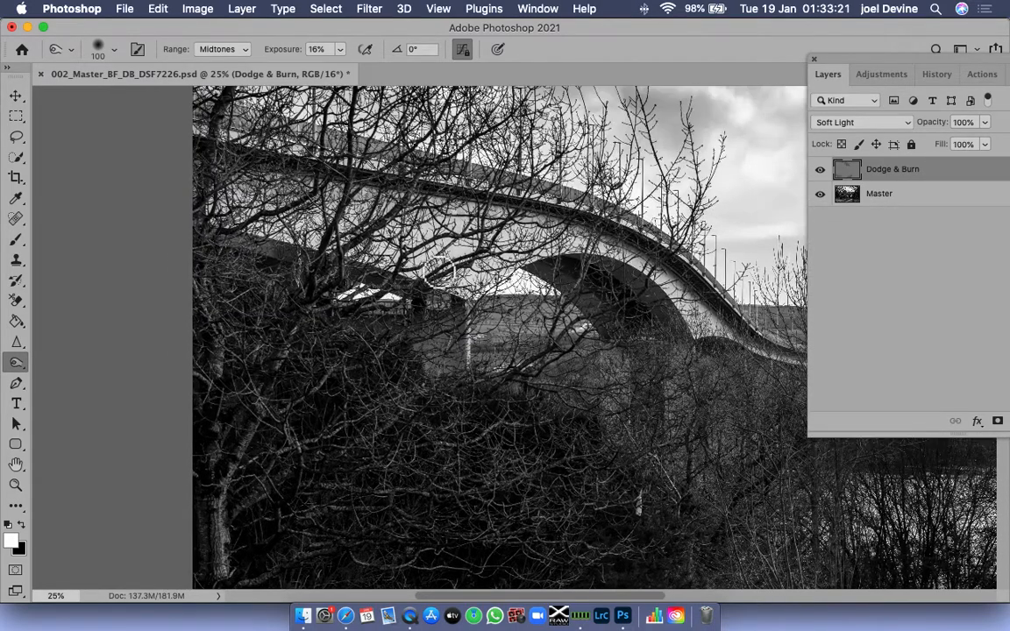
pyautogui.hscroll(15, 439, 271)
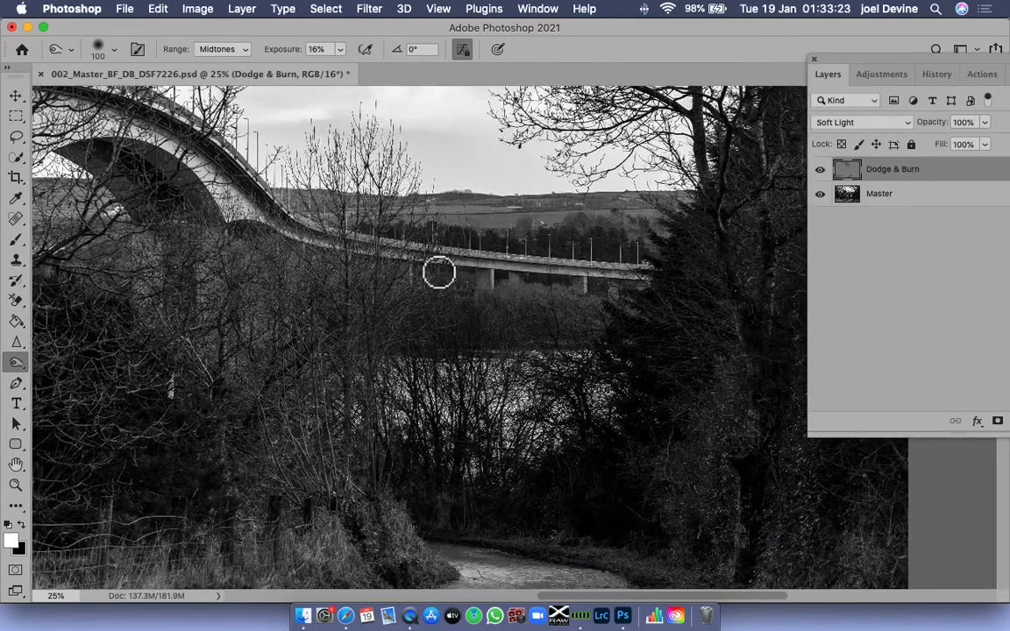
pyautogui.hscroll(-2, 440, 272)
pyautogui.hscroll(-2, 439, 272)
pyautogui.hscroll(6, 439, 273)
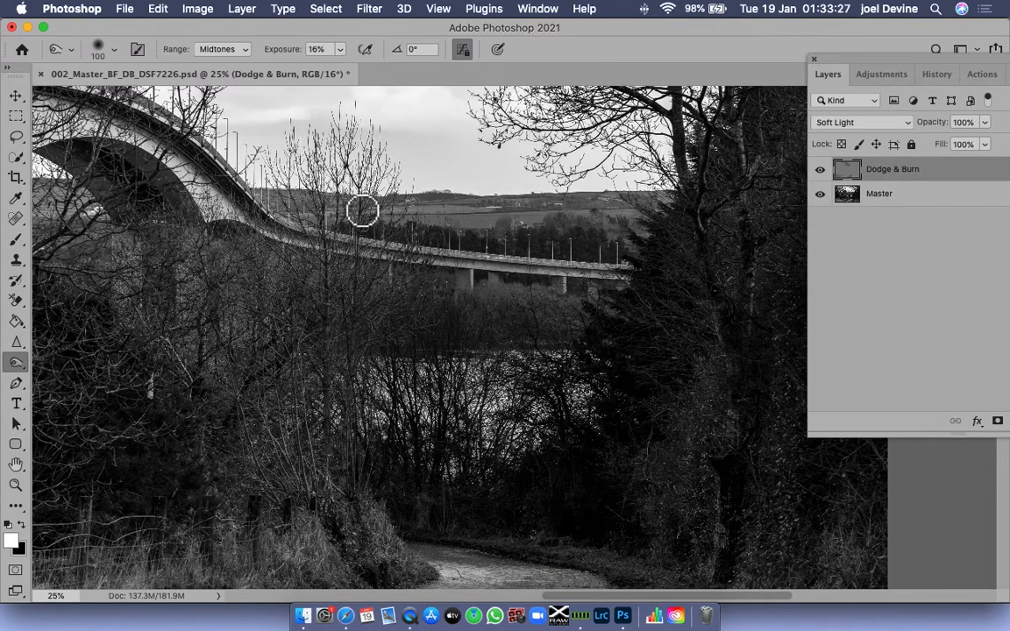
pyautogui.press(']')
pyautogui.press(']')
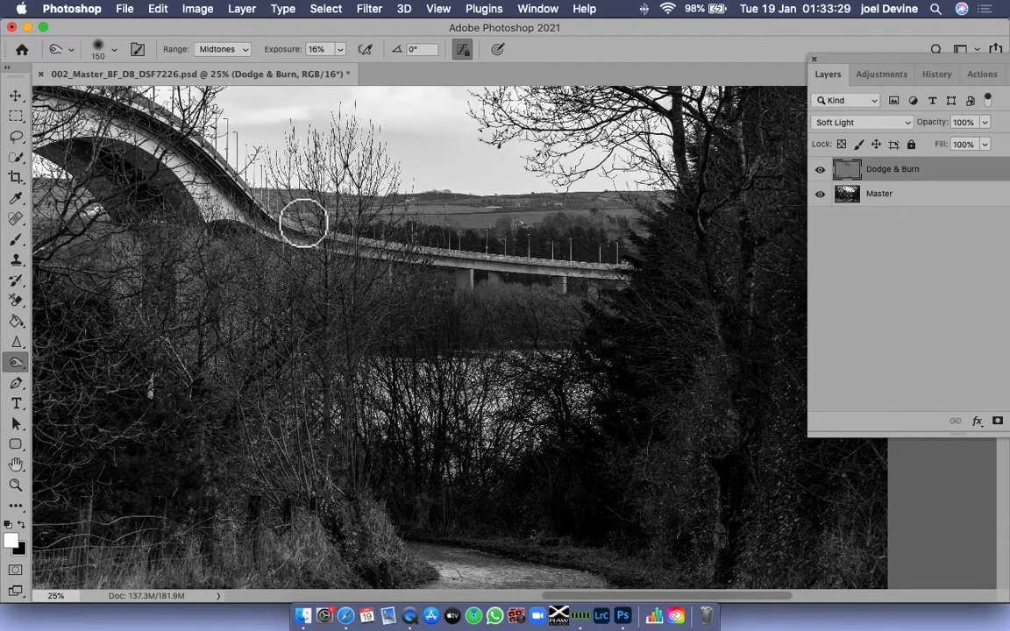
pyautogui.click(340, 50)
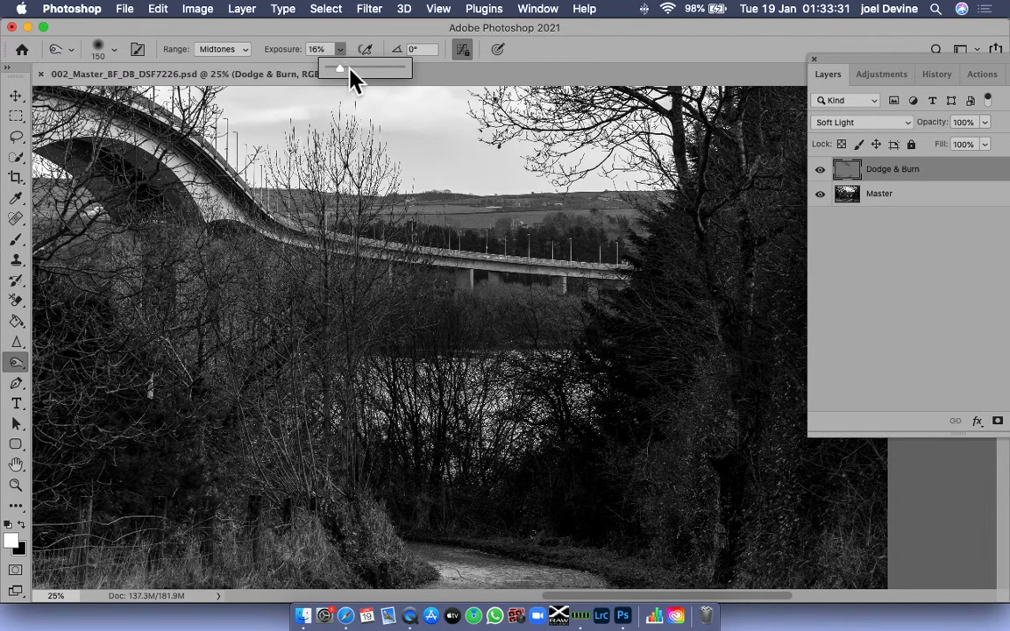
pyautogui.moveTo(342, 71); pyautogui.dragTo(336, 72)
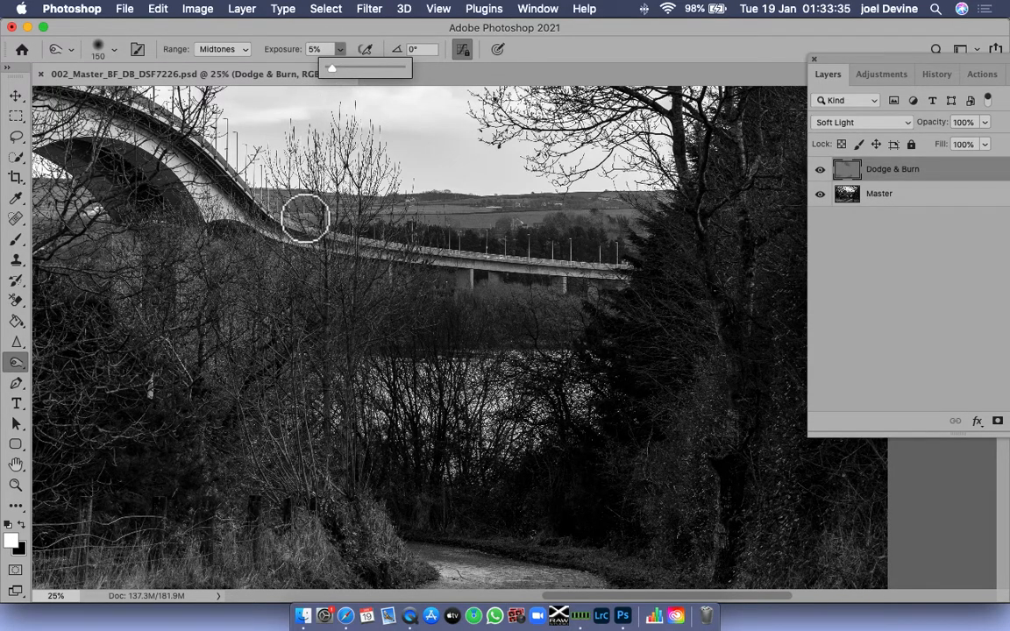
pyautogui.moveTo(305, 218)
pyautogui.mouseDown()
pyautogui.moveTo(293, 208)
pyautogui.moveTo(387, 226)
pyautogui.moveTo(453, 219)
pyautogui.moveTo(620, 230)
pyautogui.moveTo(667, 217)
pyautogui.moveTo(646, 253)
pyautogui.mouseUp()
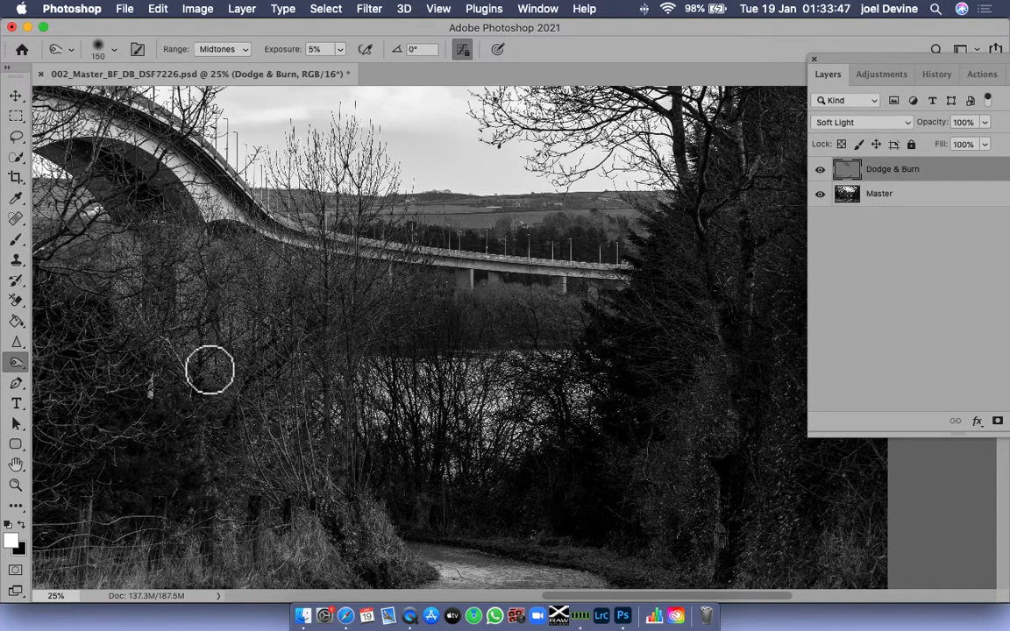
# Fit the whole photo in view and toggle the Dodge & Burn layer's visibility to compare before and after, leaving it shown
pyautogui.hscroll(-5, 219, 470)
pyautogui.hscroll(-5, 221, 471)
pyautogui.scroll(-3, 221, 470)
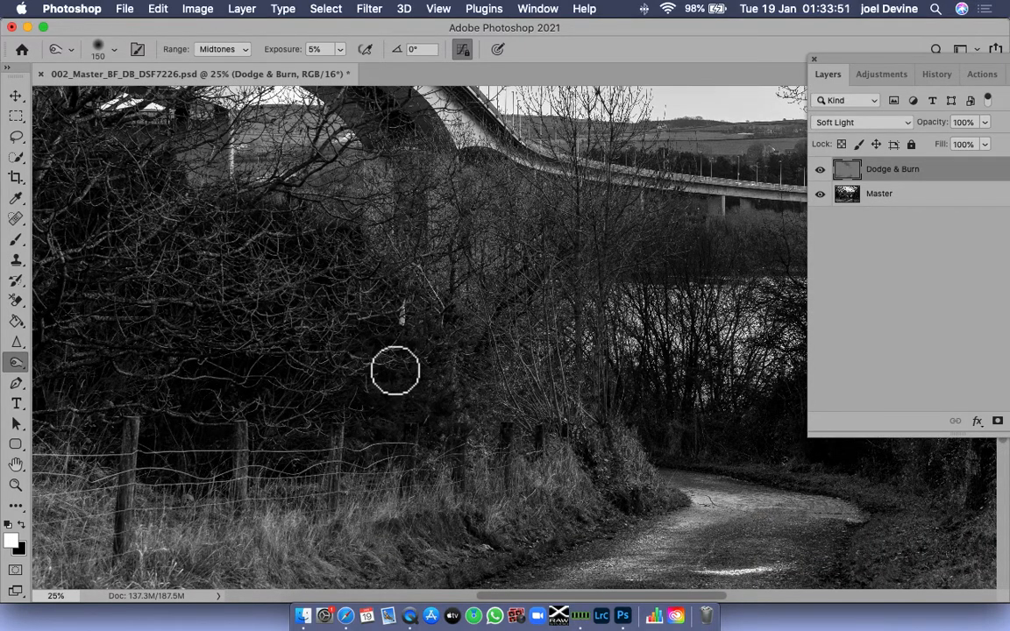
pyautogui.click(16, 485)
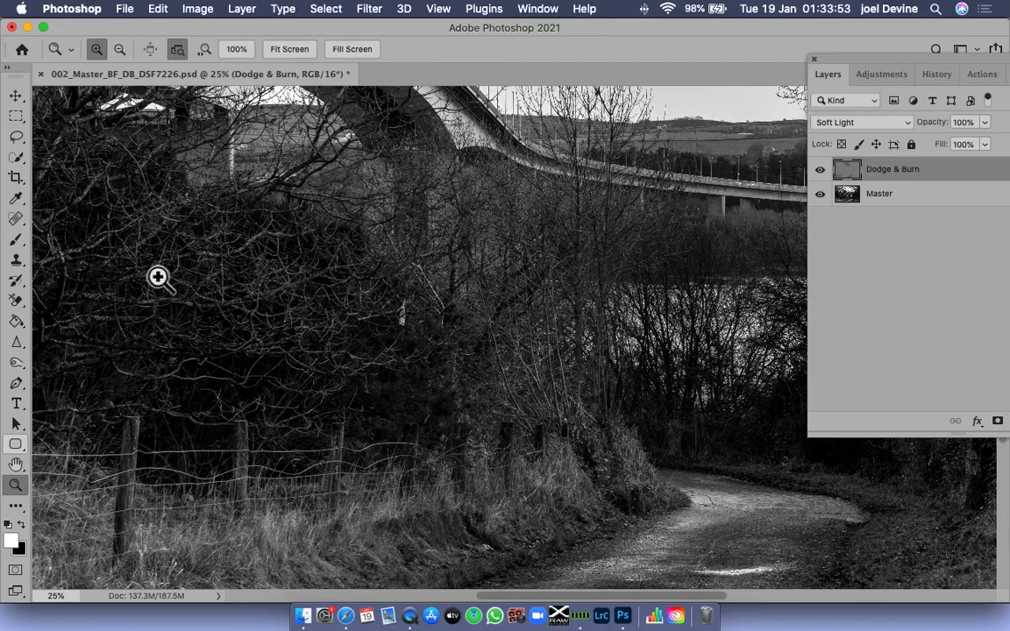
pyautogui.click(293, 53)
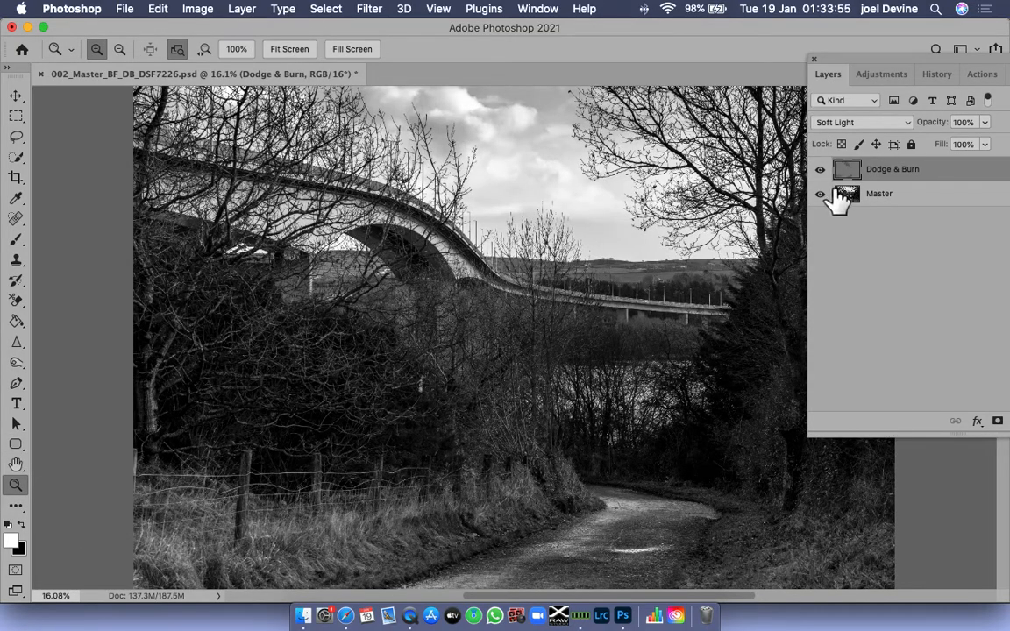
pyautogui.click(821, 171)
pyautogui.click(824, 172)
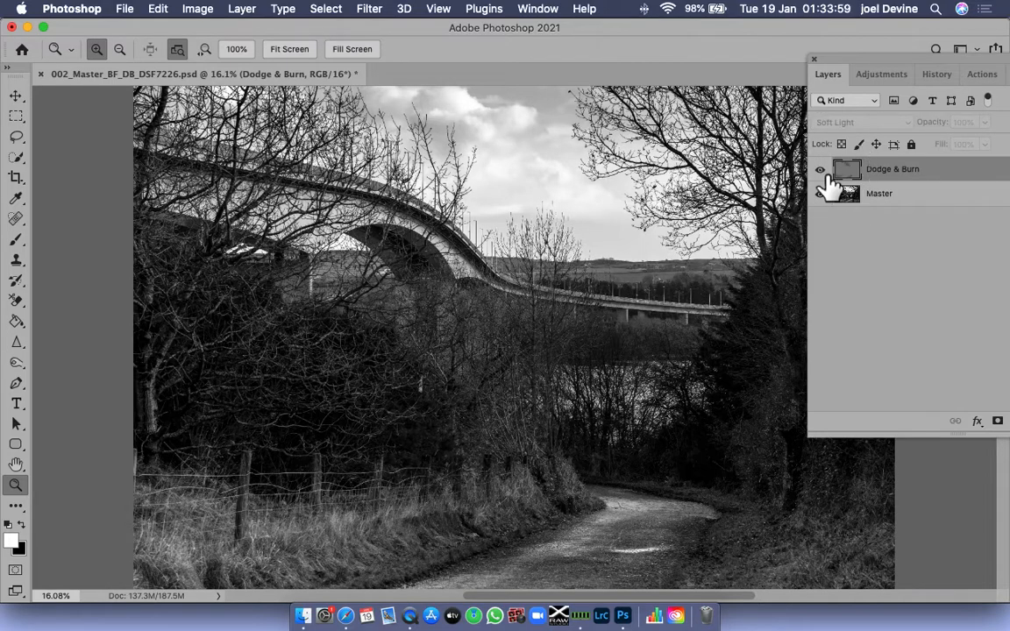
pyautogui.click(824, 172)
pyautogui.click(821, 171)
pyautogui.click(821, 171)
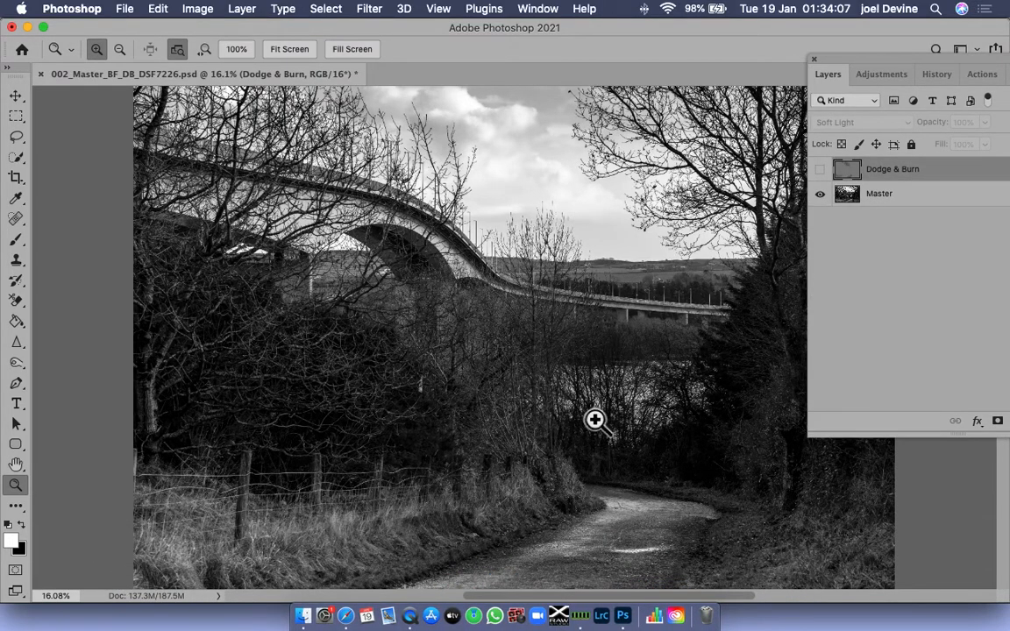
pyautogui.click(820, 170)
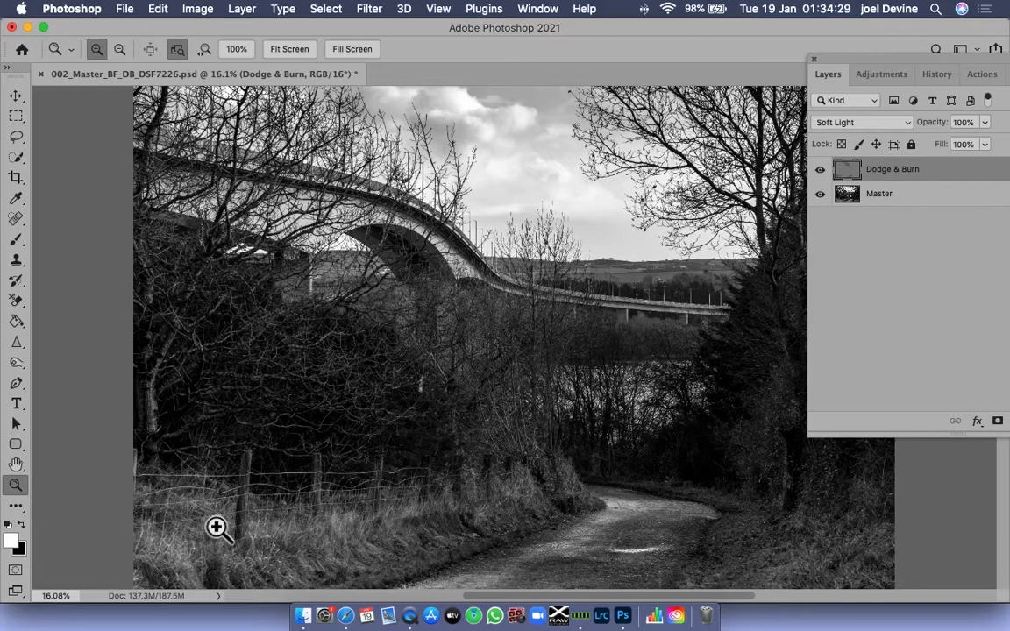
# Open the foreground Color Picker and sample the tones of the dark undergrowth, the bridge and the sky
pyautogui.click(13, 542)
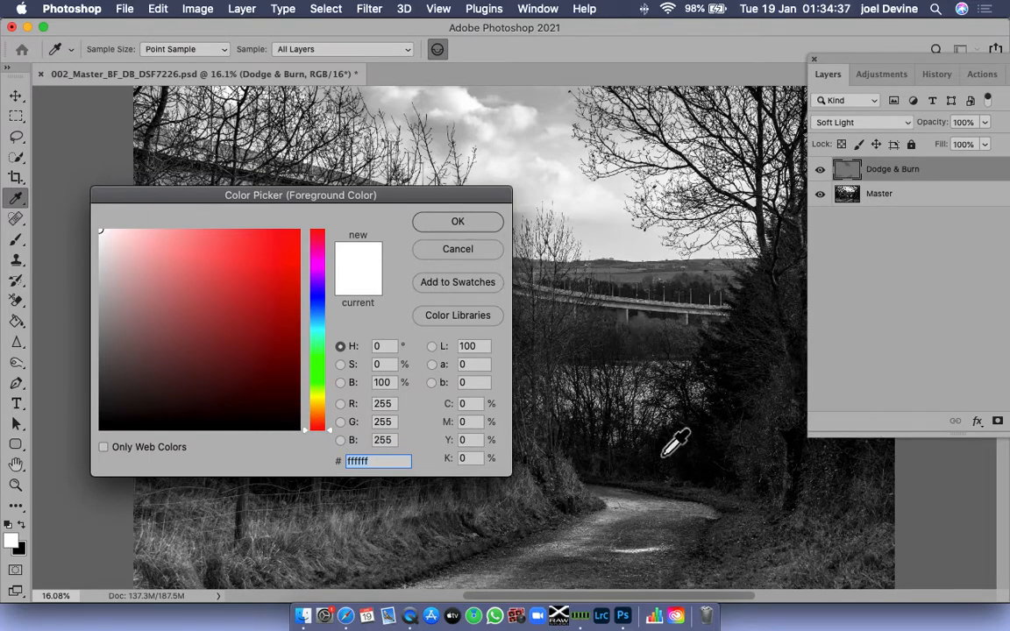
pyautogui.click(690, 471)
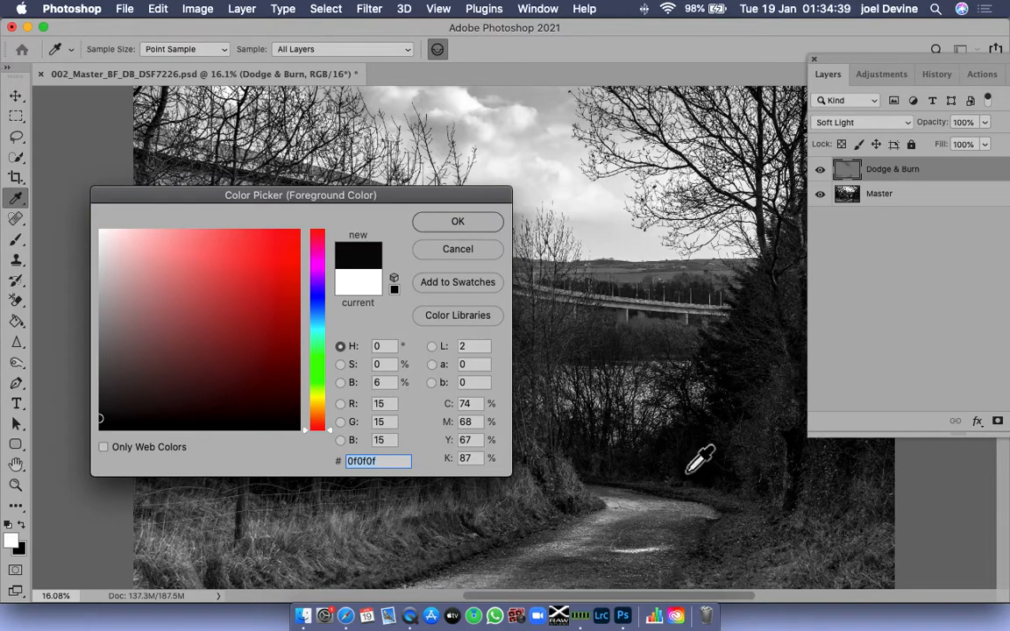
pyautogui.click(658, 473)
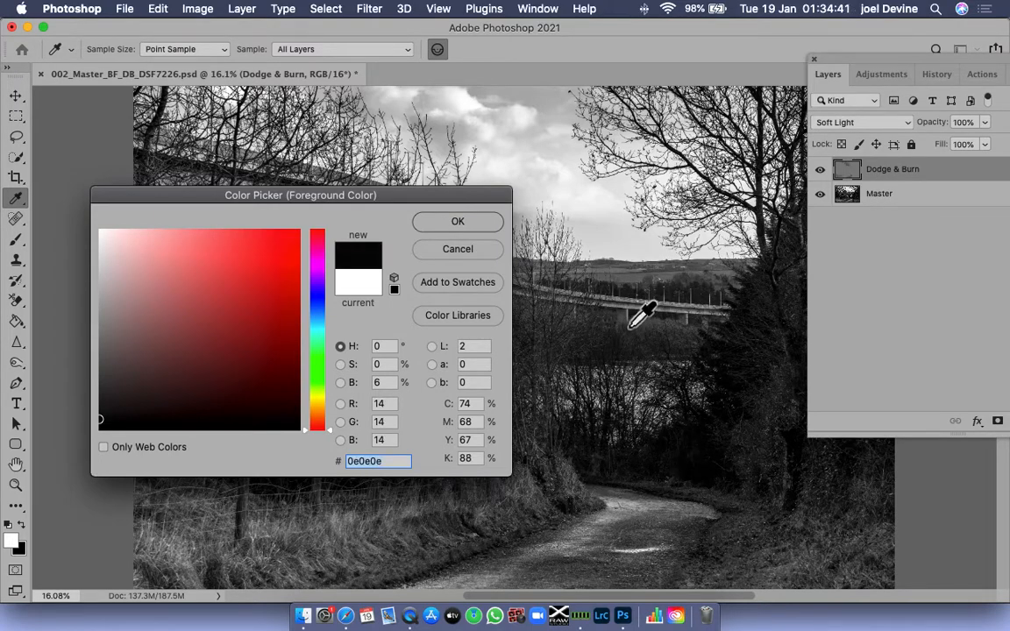
pyautogui.click(630, 298)
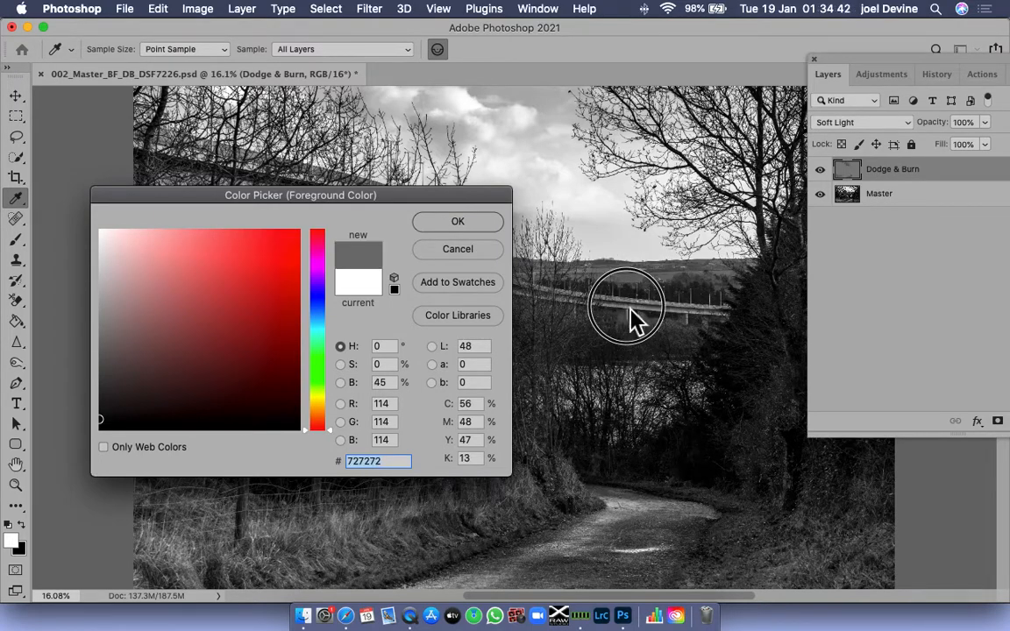
pyautogui.click(307, 163)
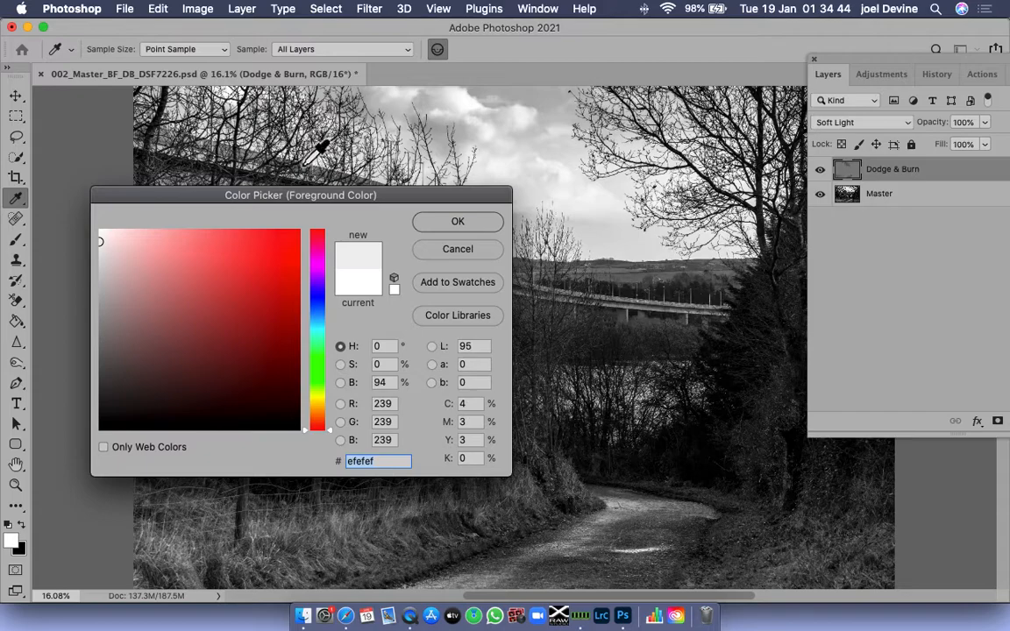
pyautogui.click(449, 114)
pyautogui.click(555, 188)
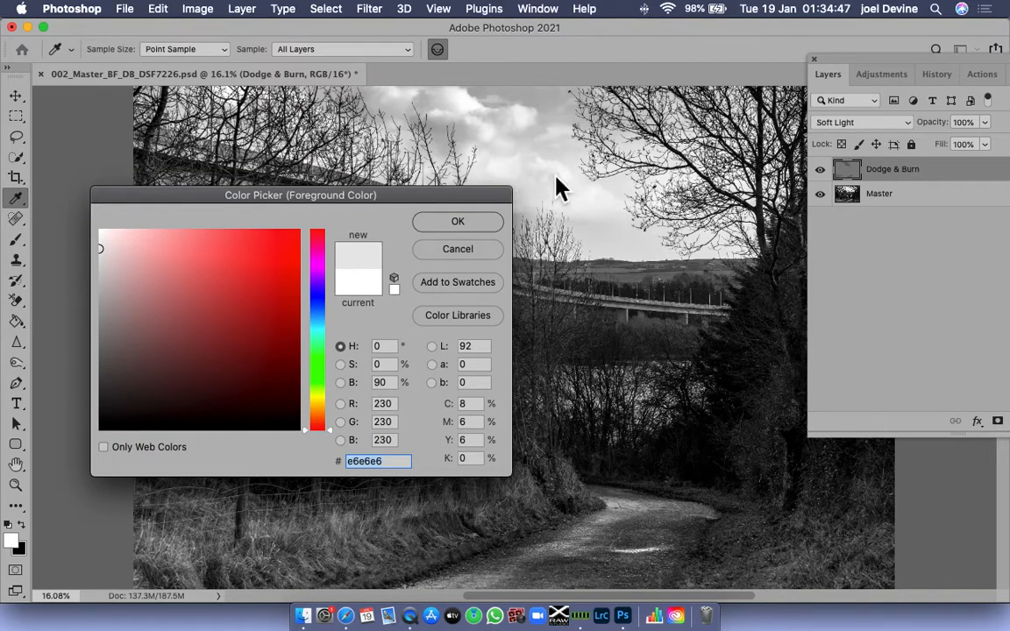
pyautogui.click(677, 195)
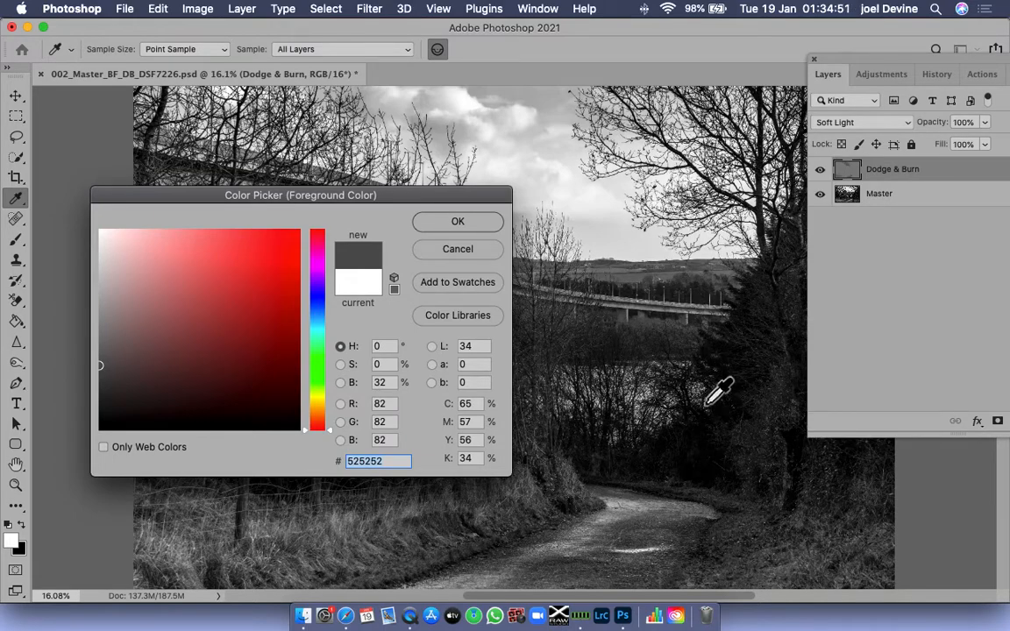
# Sample the tones of the shaded bank and the gravel path, and accept #4a4a4a as the foreground colour
pyautogui.click(725, 472)
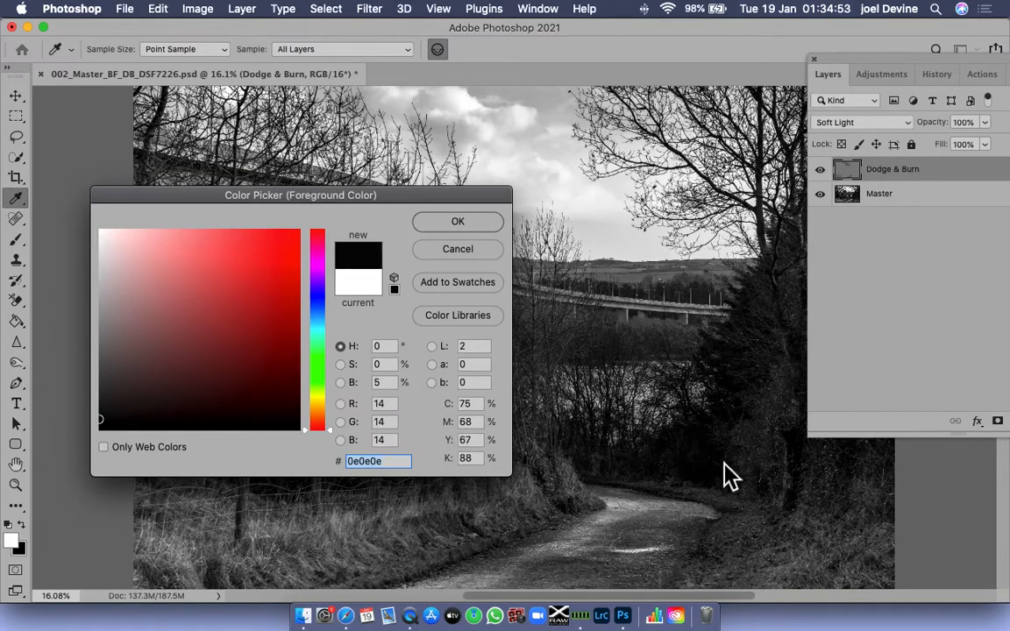
pyautogui.click(744, 505)
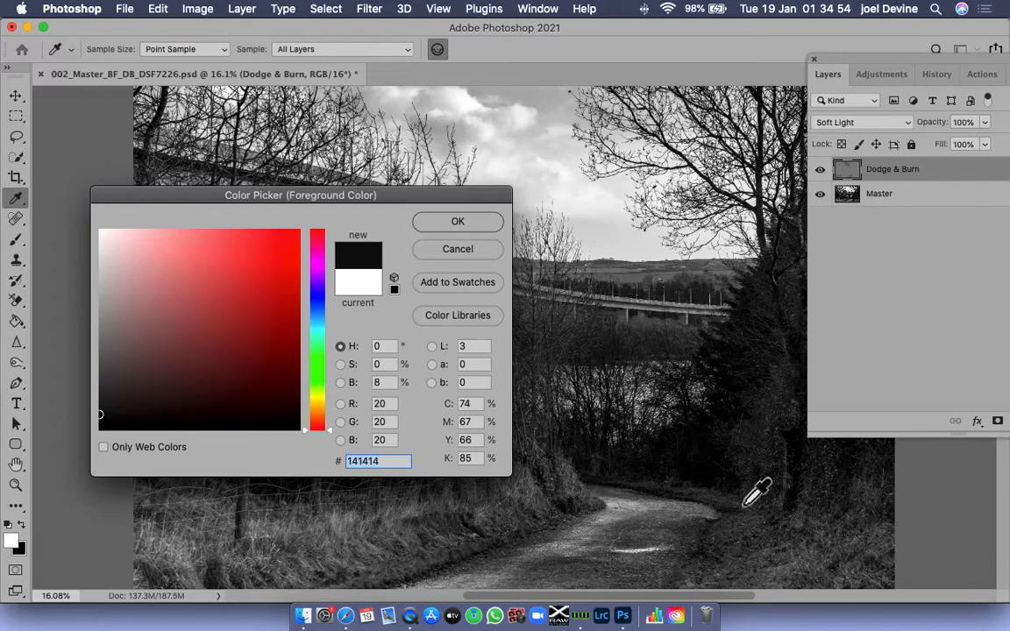
pyautogui.click(766, 548)
pyautogui.click(833, 581)
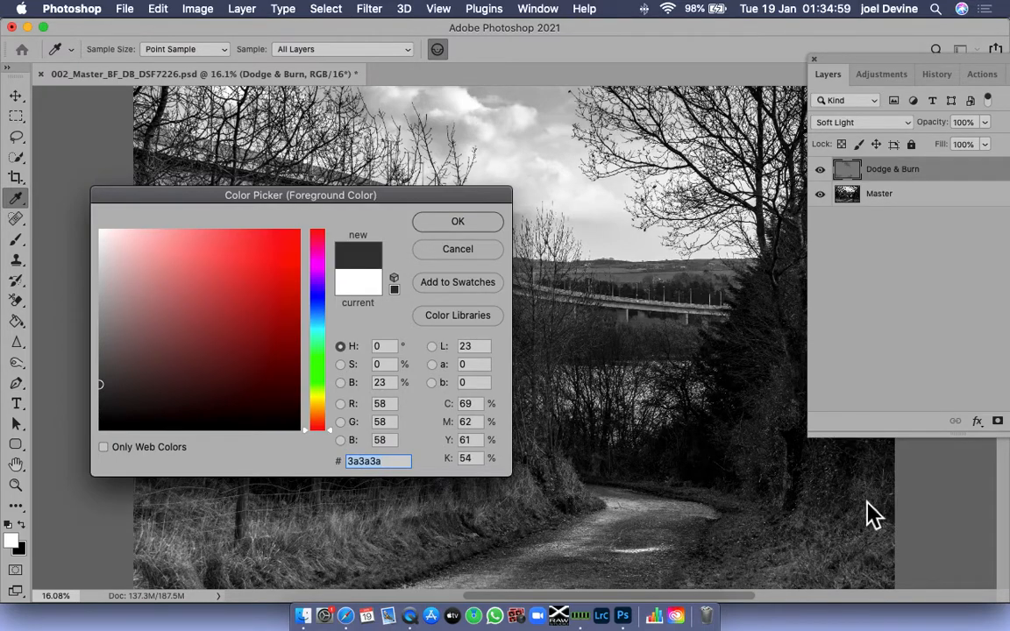
pyautogui.click(888, 568)
pyautogui.click(706, 543)
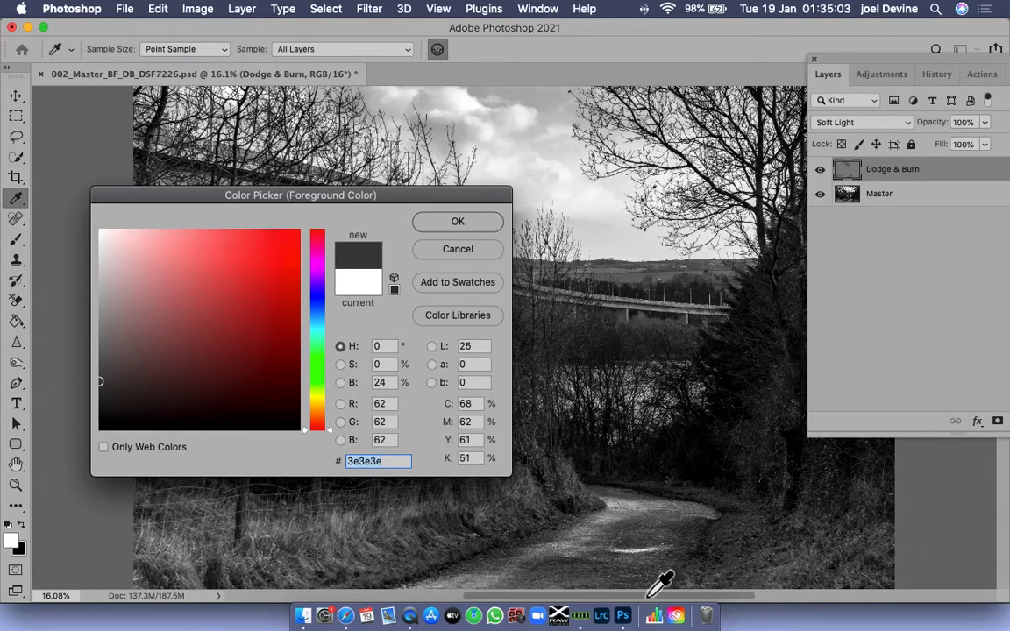
pyautogui.click(614, 570)
pyautogui.click(561, 577)
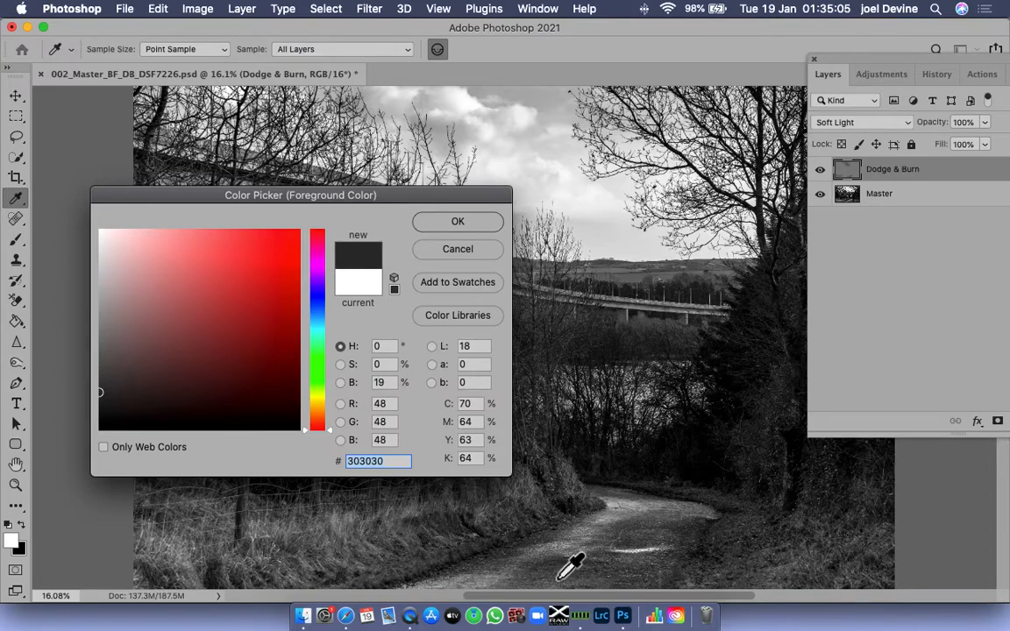
pyautogui.click(633, 529)
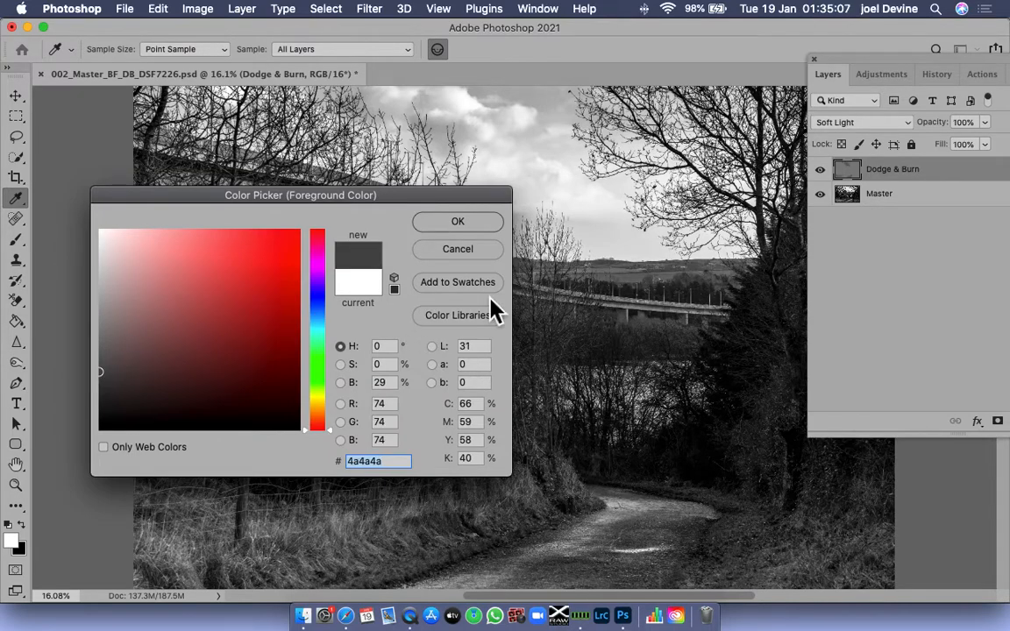
pyautogui.click(483, 224)
pyautogui.press('z')
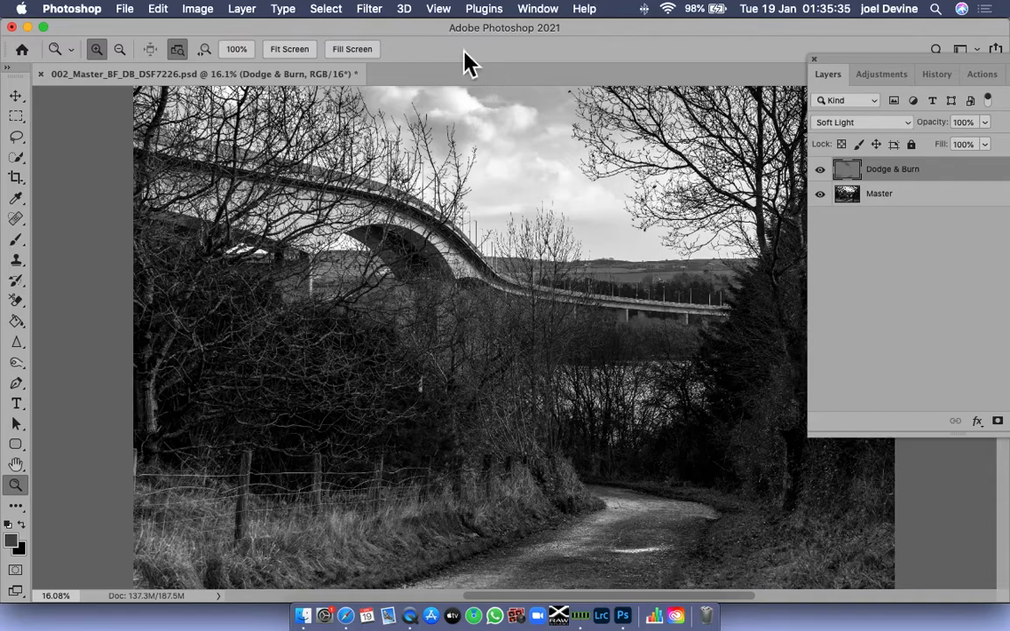
# Minimize the photo's document window and switch to QuickTime Player
pyautogui.click(28, 28)
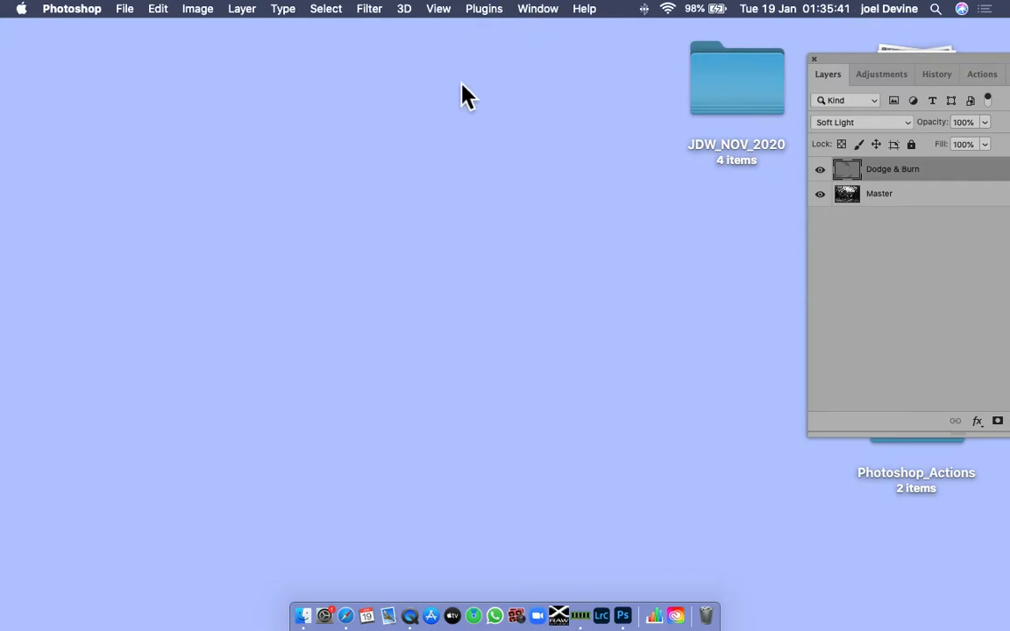
pyautogui.click(419, 613)
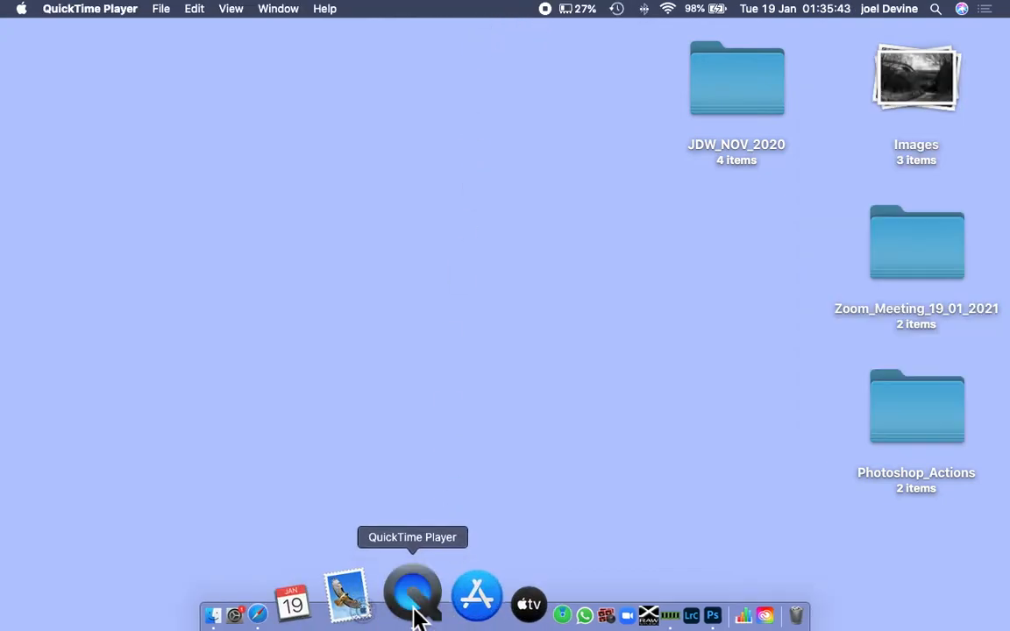